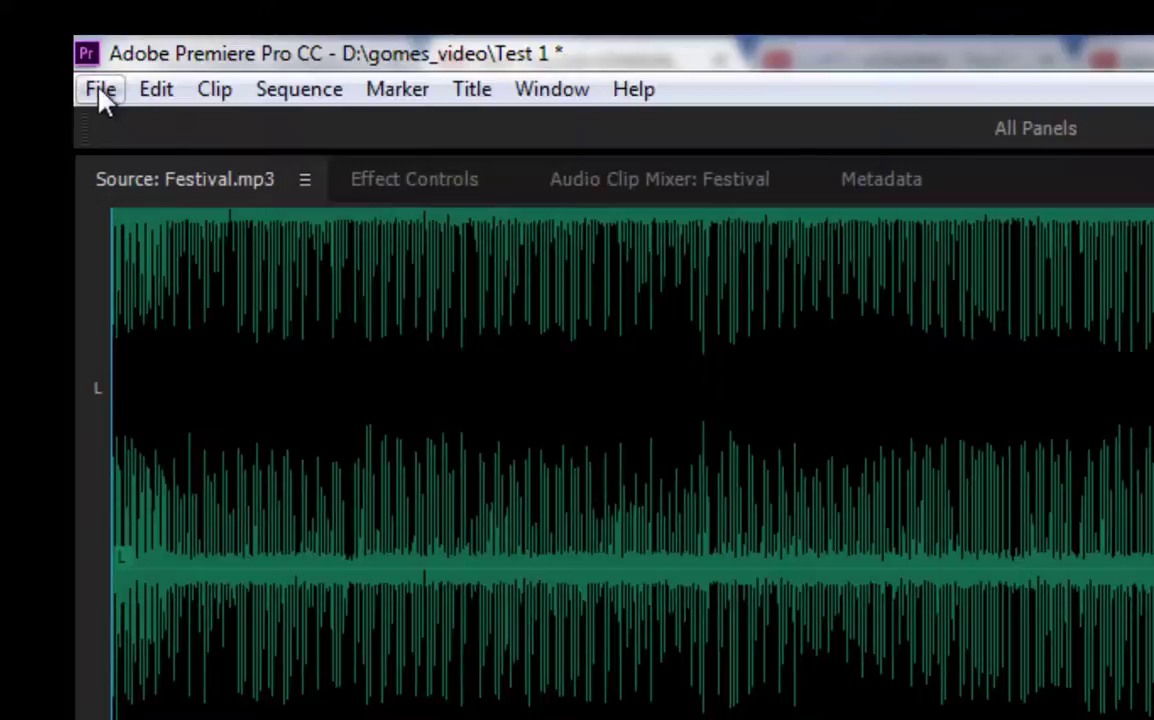
Step: Open Export Settings for the Festival sequence from File > Export > Media
click(80, 77)
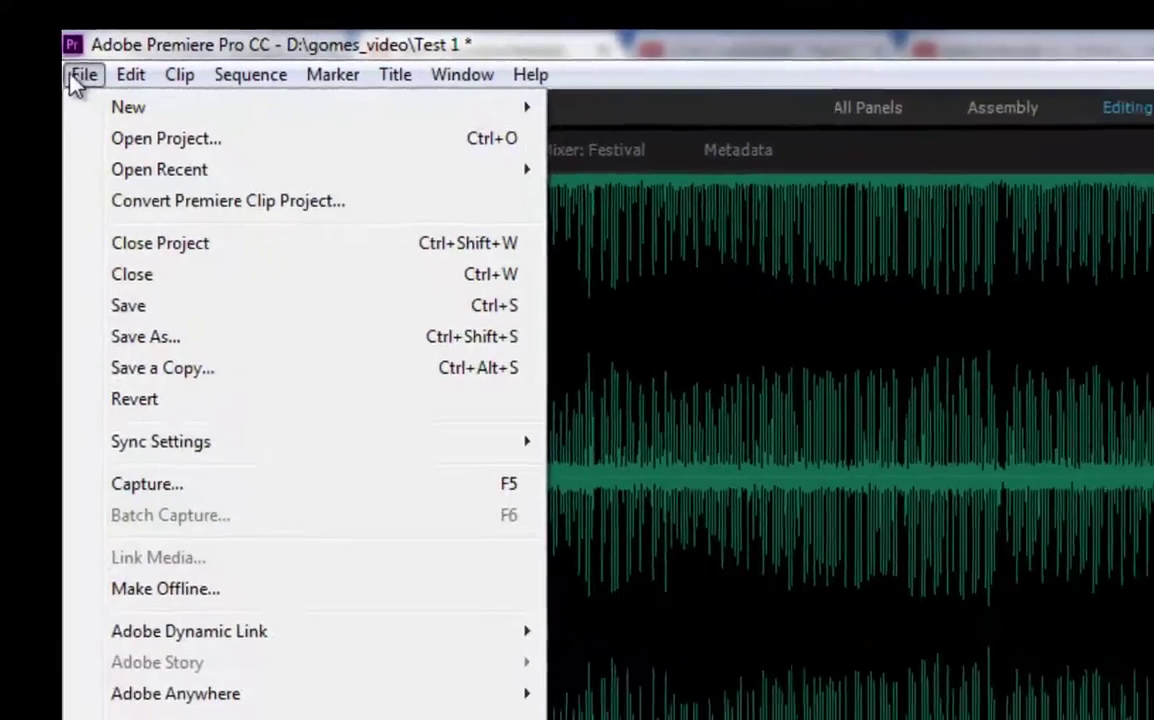
mouse_move(195, 474)
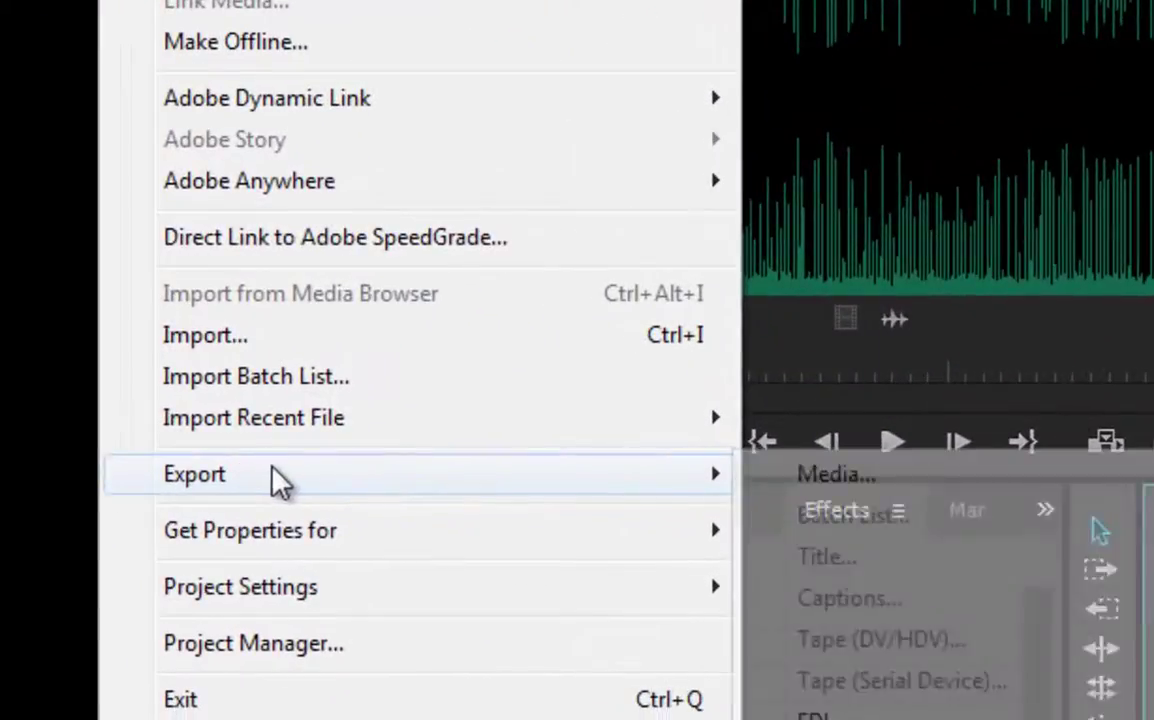
click(838, 477)
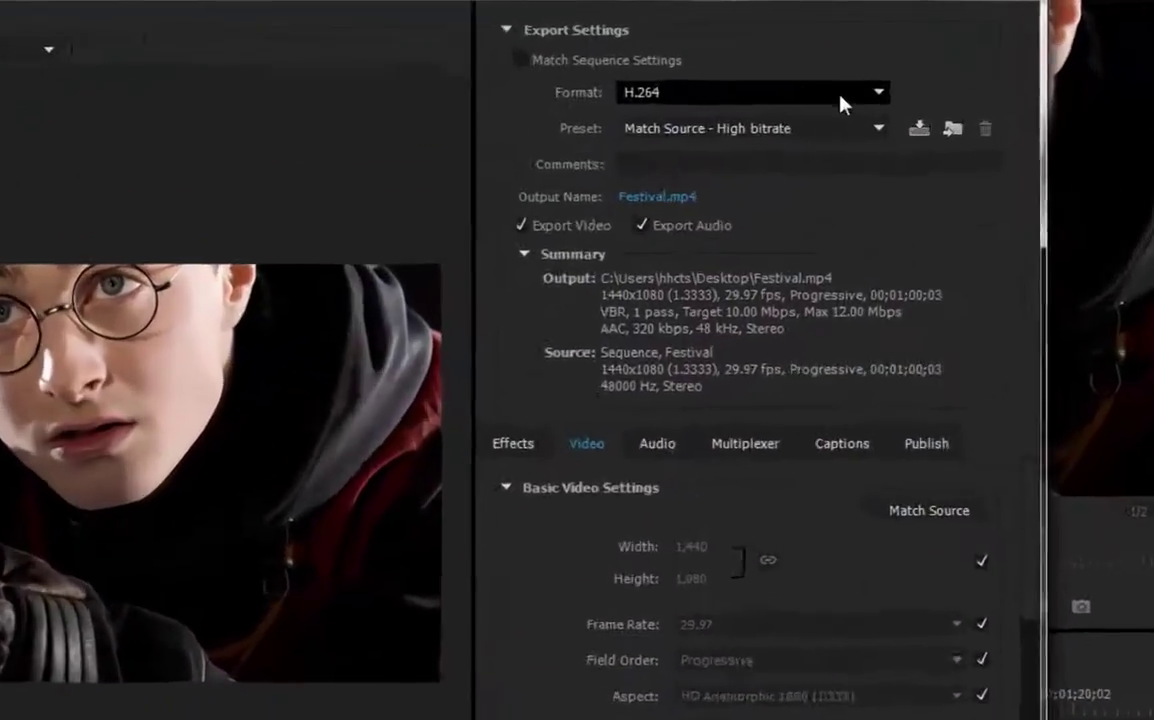
Step: Keep H.264 format and apply the YouTube 1080p HD preset at 1920x1080
click(876, 66)
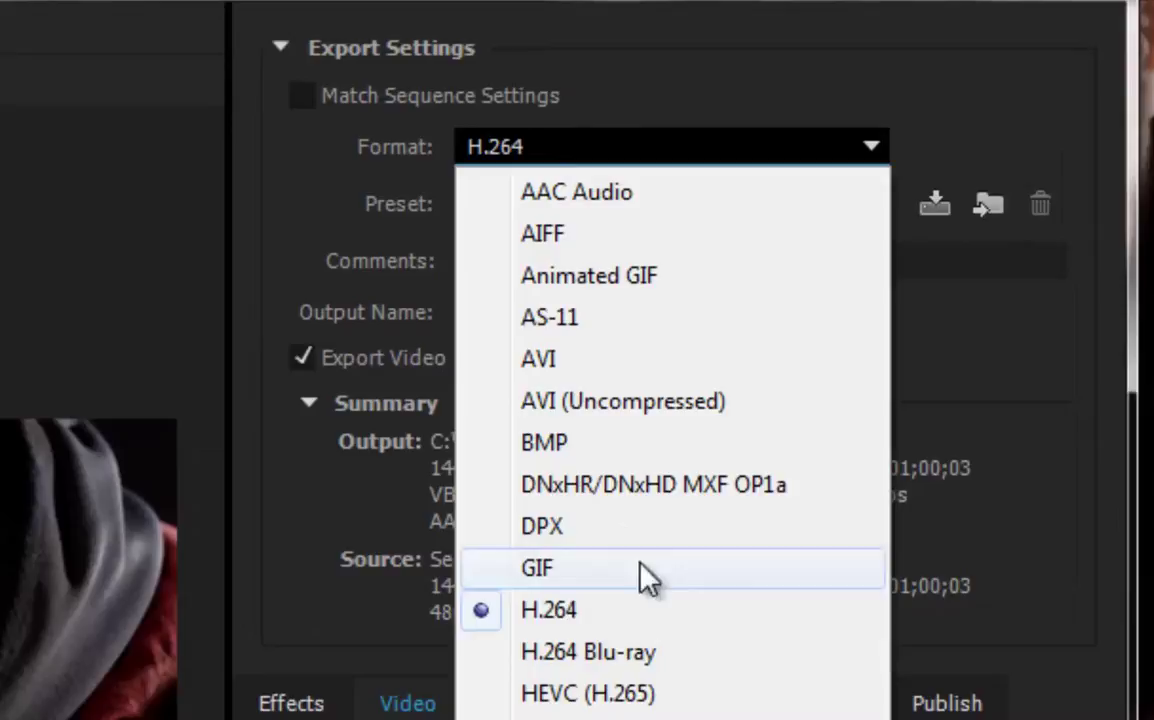
click(553, 618)
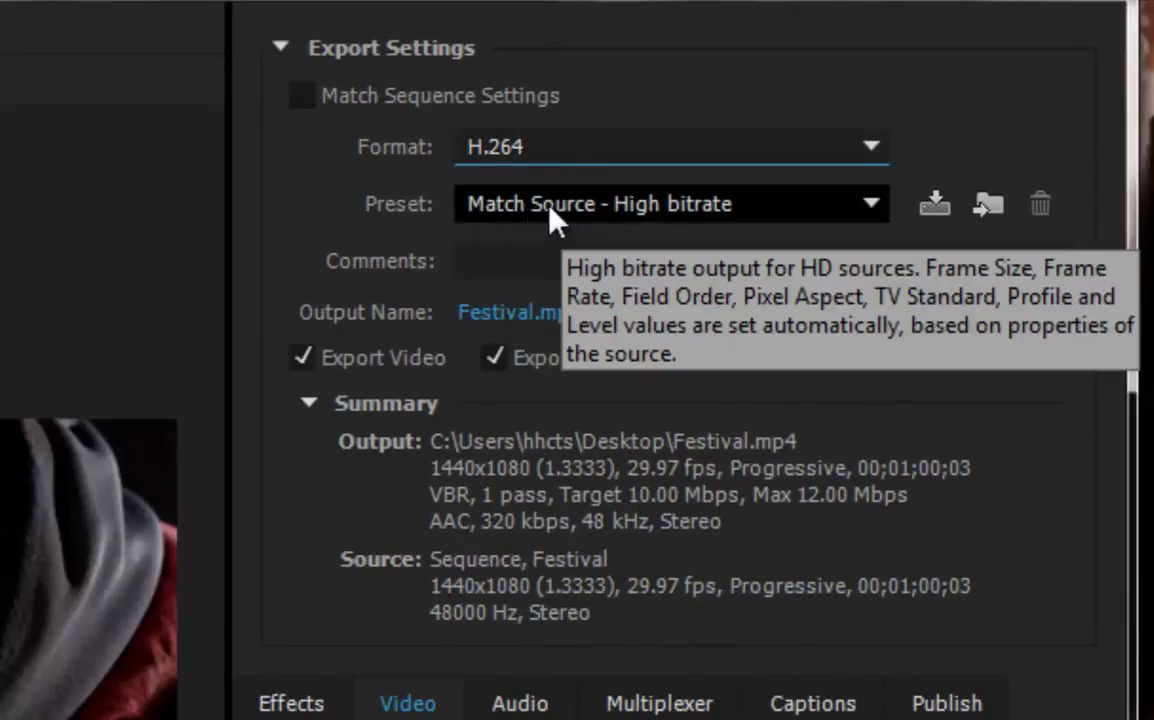
click(869, 203)
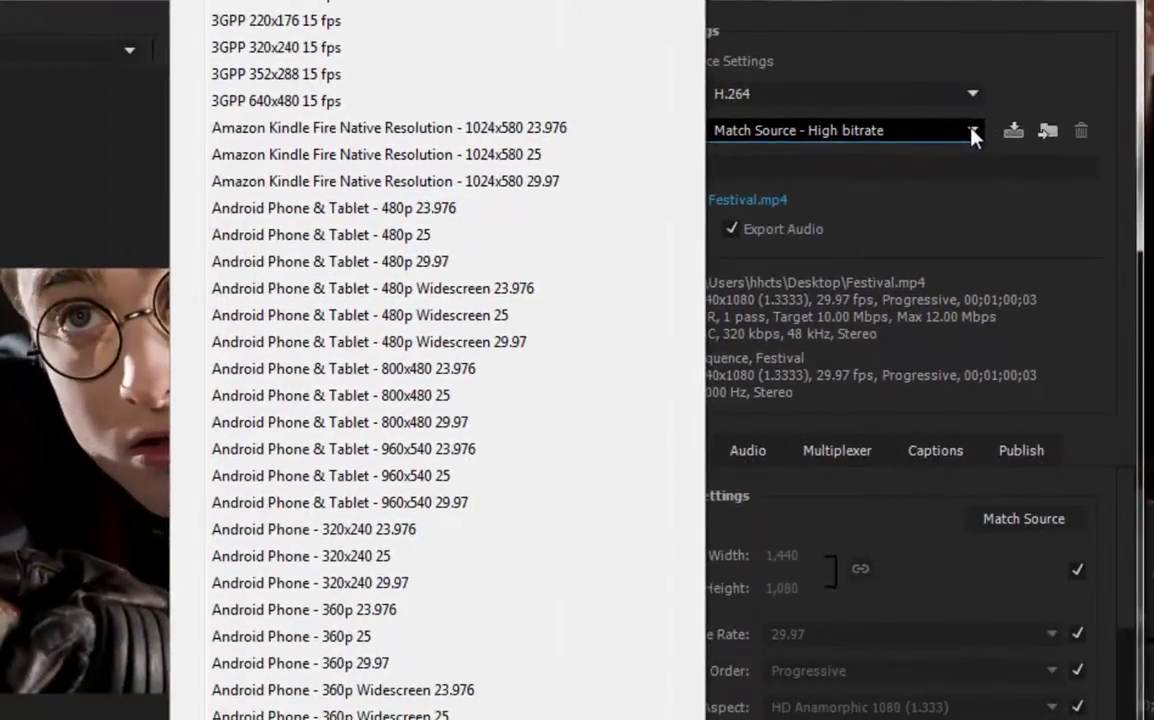
scroll(973, 137, down, 10)
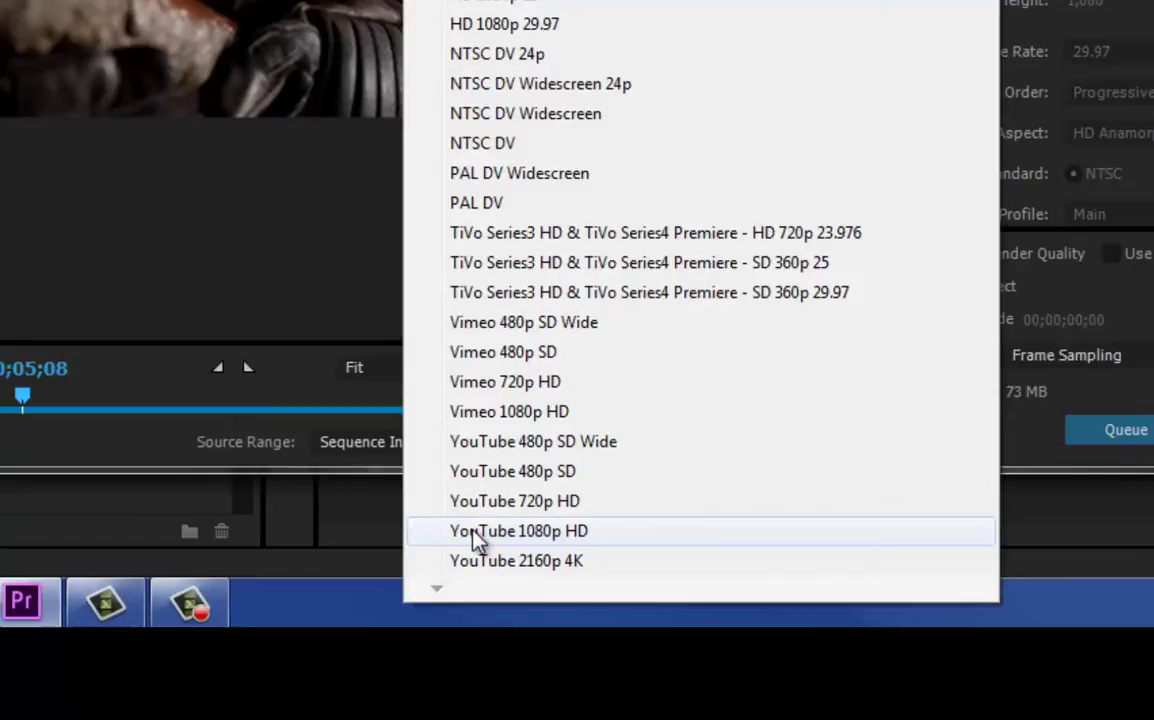
click(542, 538)
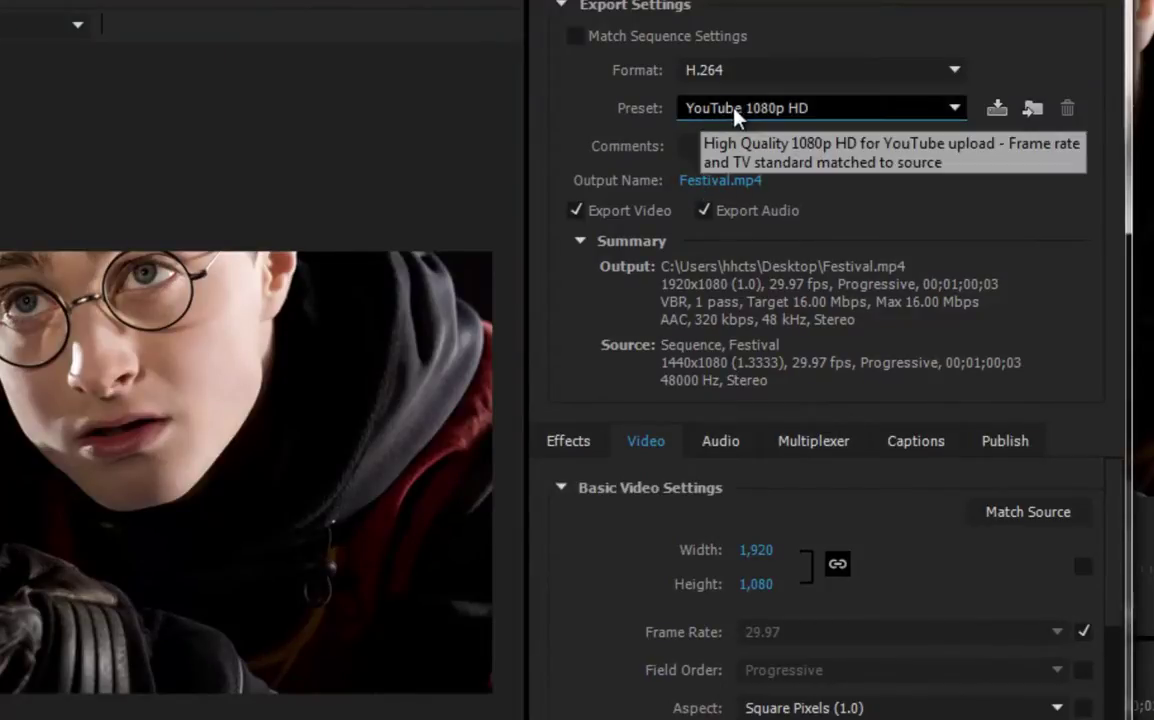
Step: Set the export output to Gomes_Beat.mp4 in D:\gomes_video
click(720, 182)
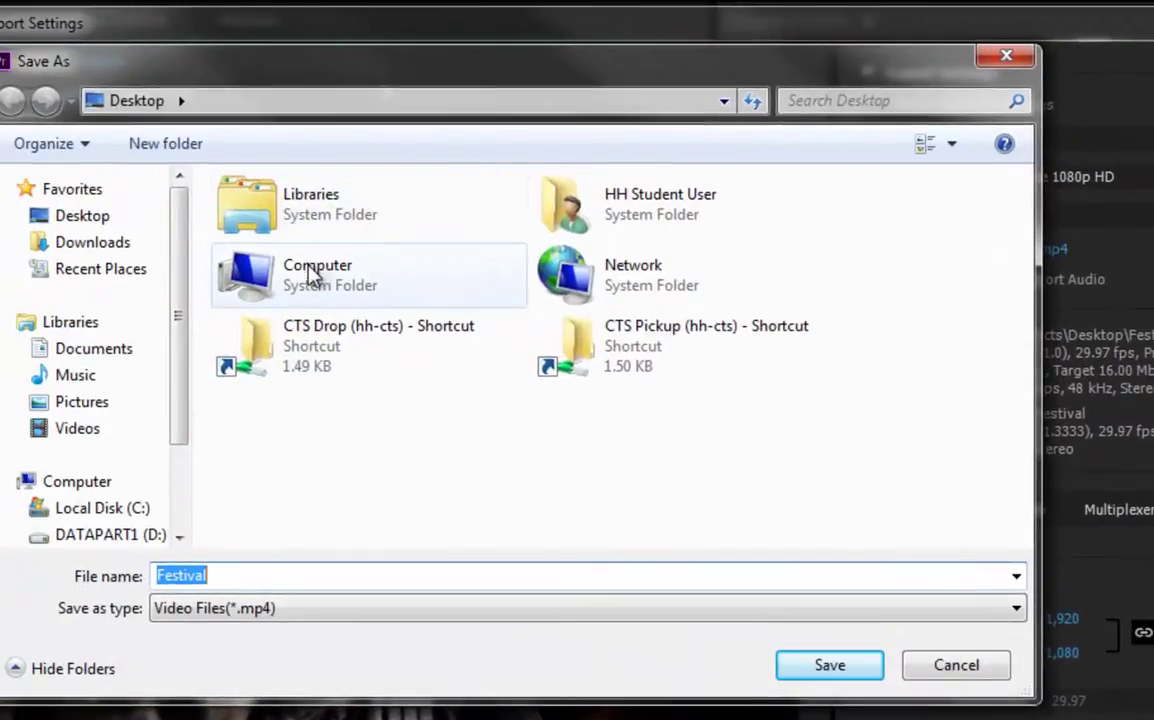
double_click(313, 277)
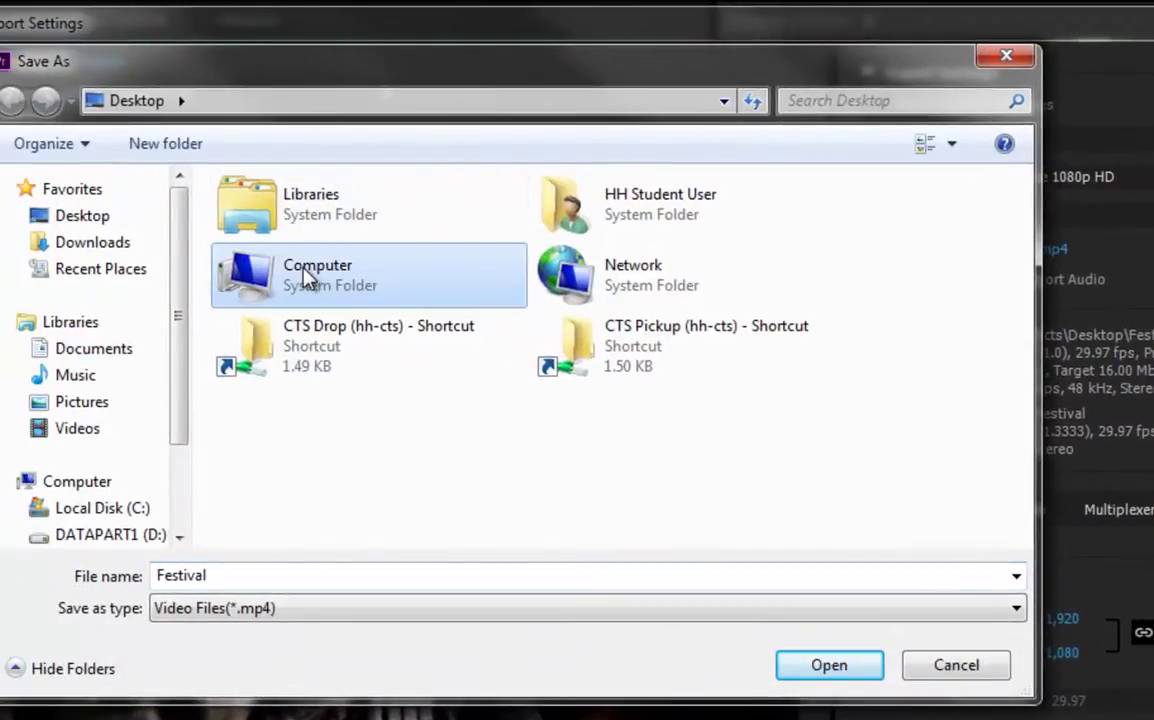
double_click(649, 242)
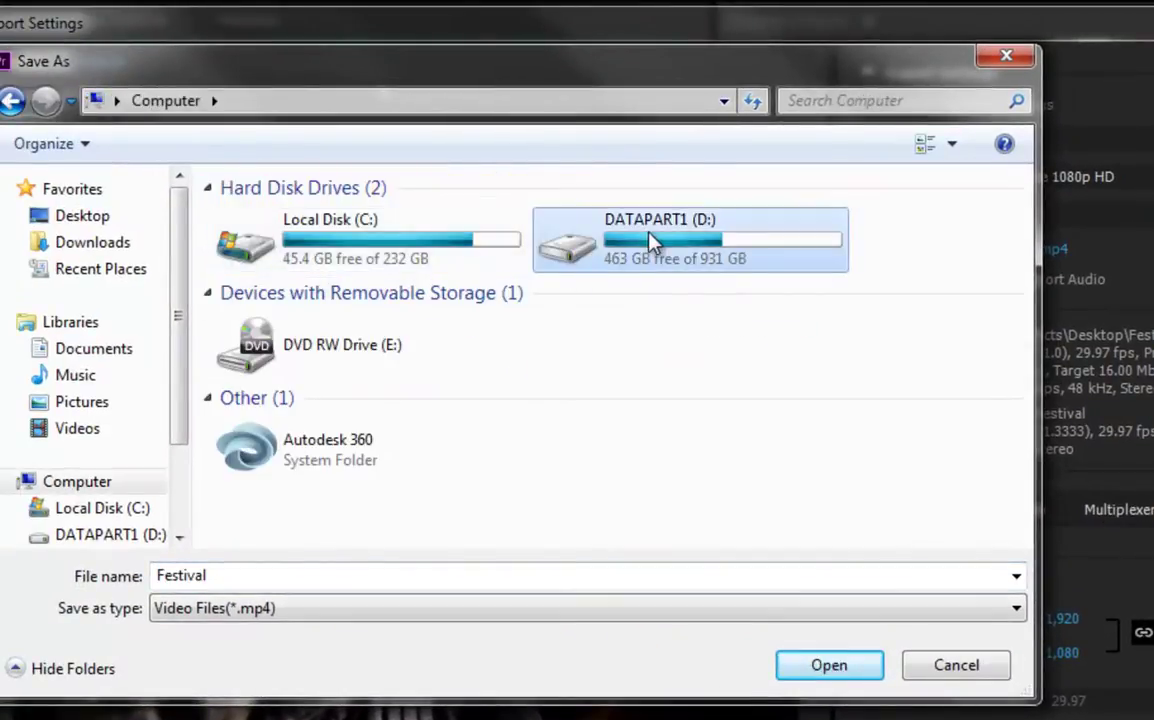
double_click(322, 314)
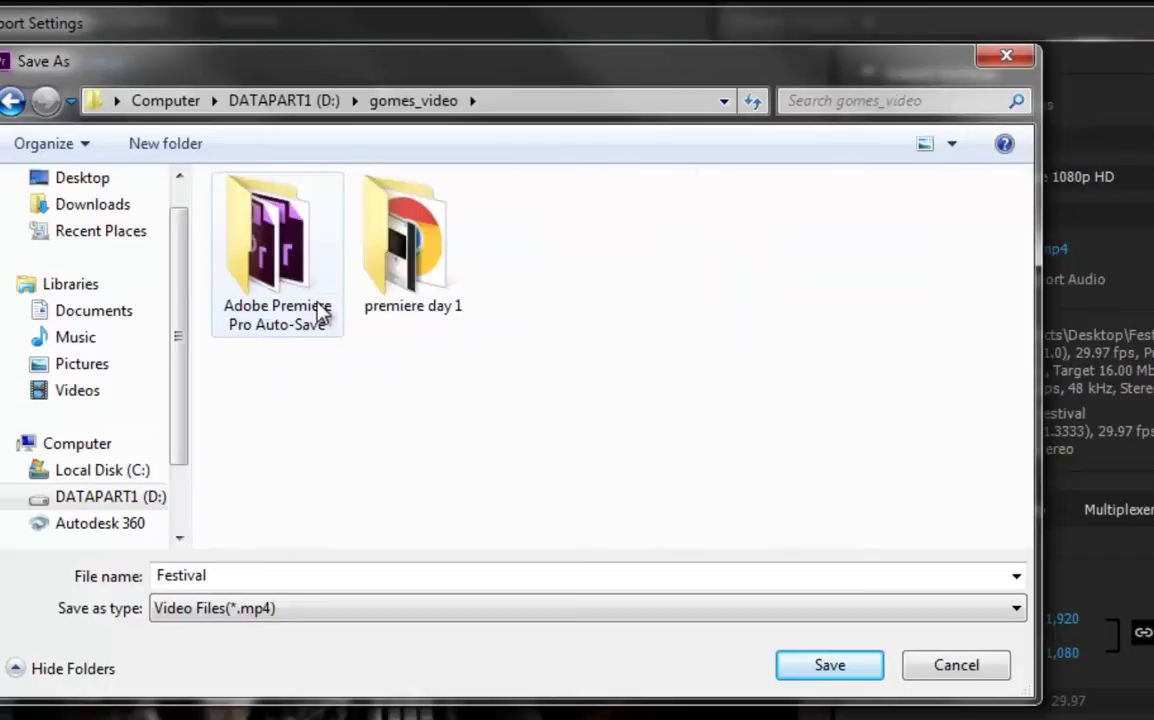
click(309, 567)
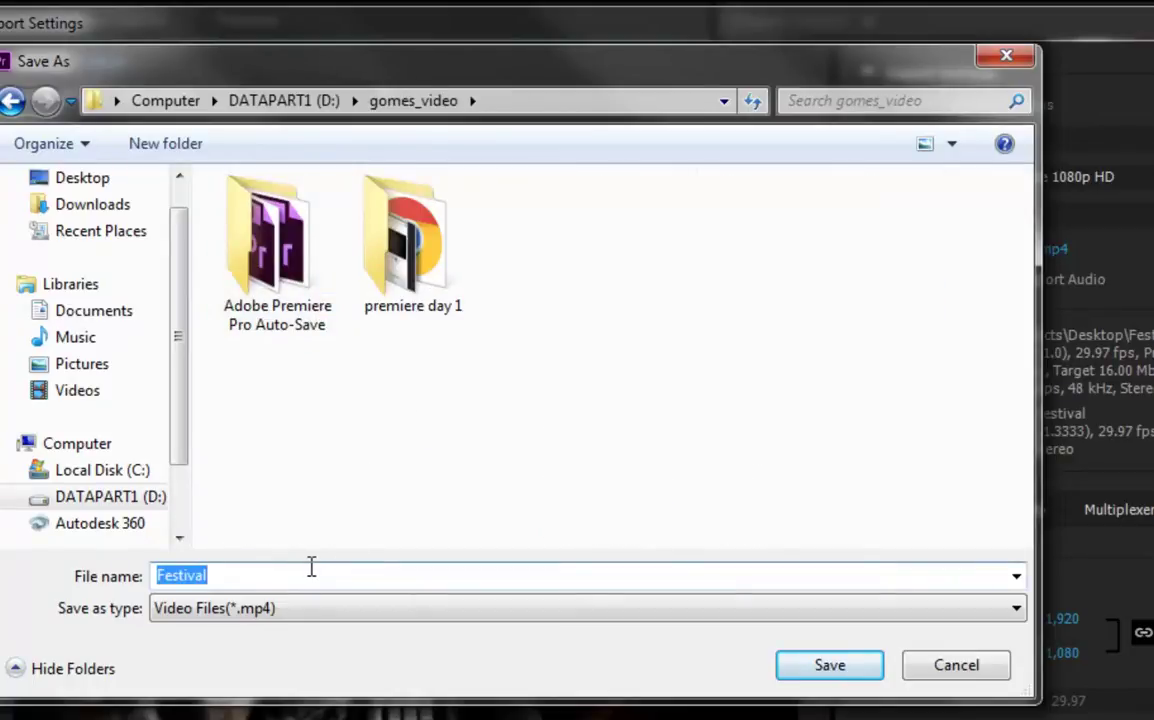
text(Gomes_Beat)
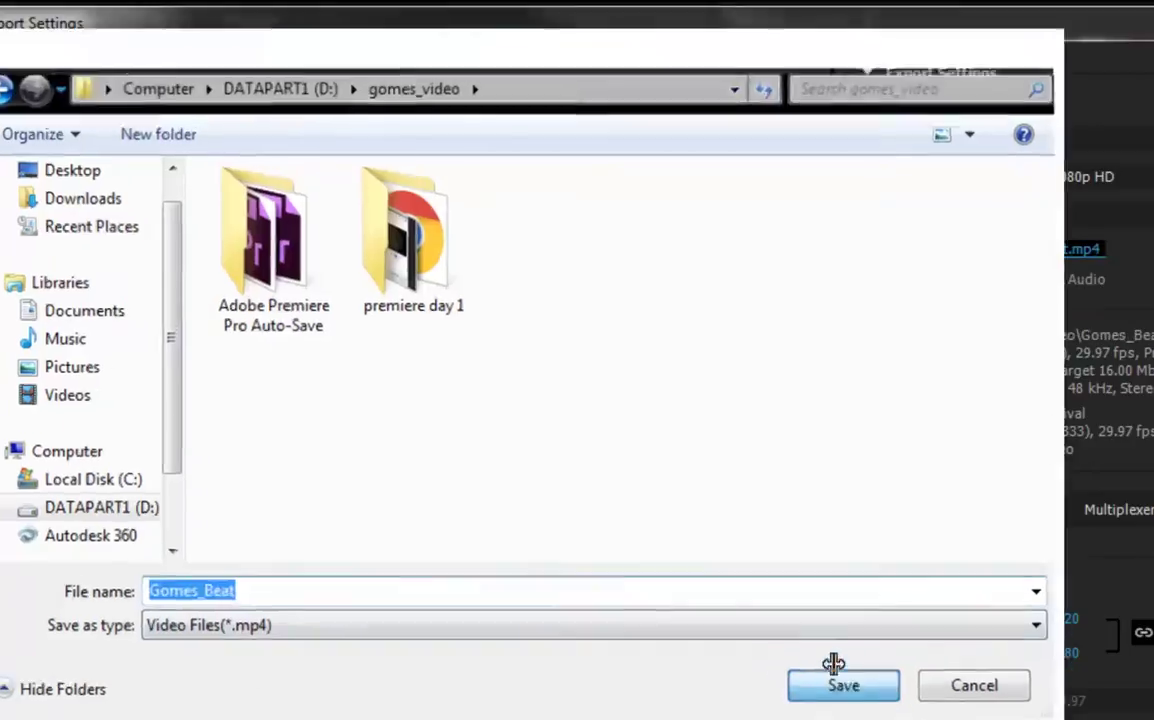
click(829, 665)
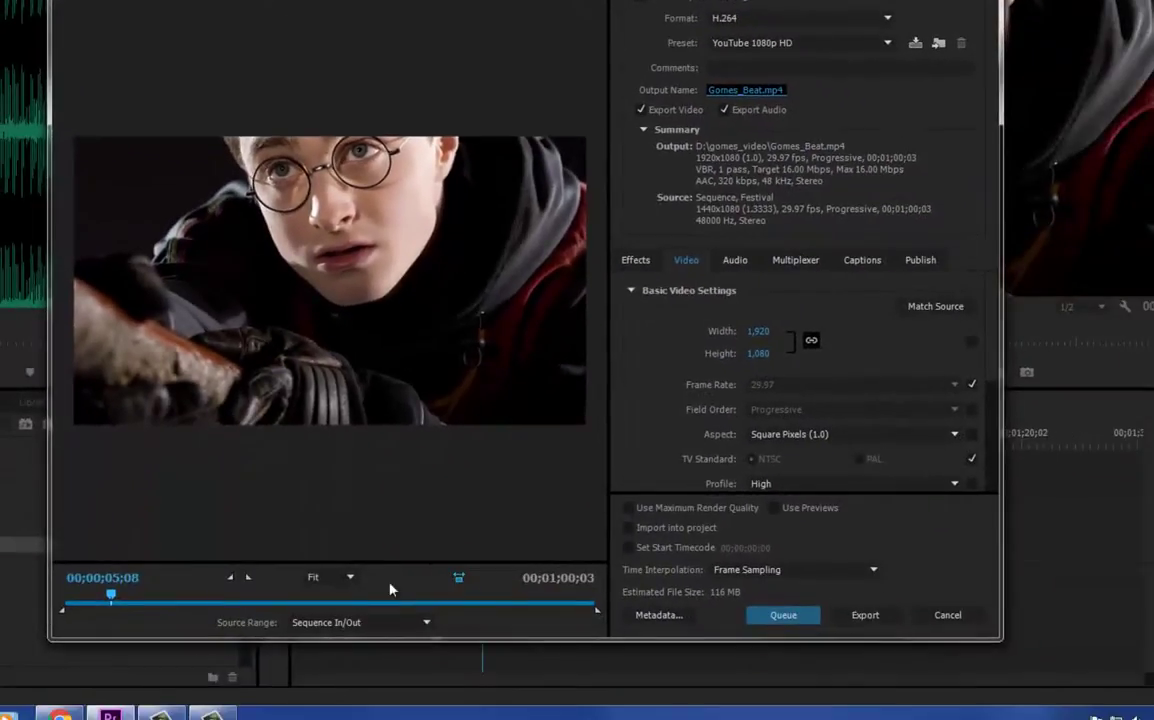
Step: Keep the source range covering the whole sequence and export Gomes_Beat.mp4
drag(595, 614, 602, 617)
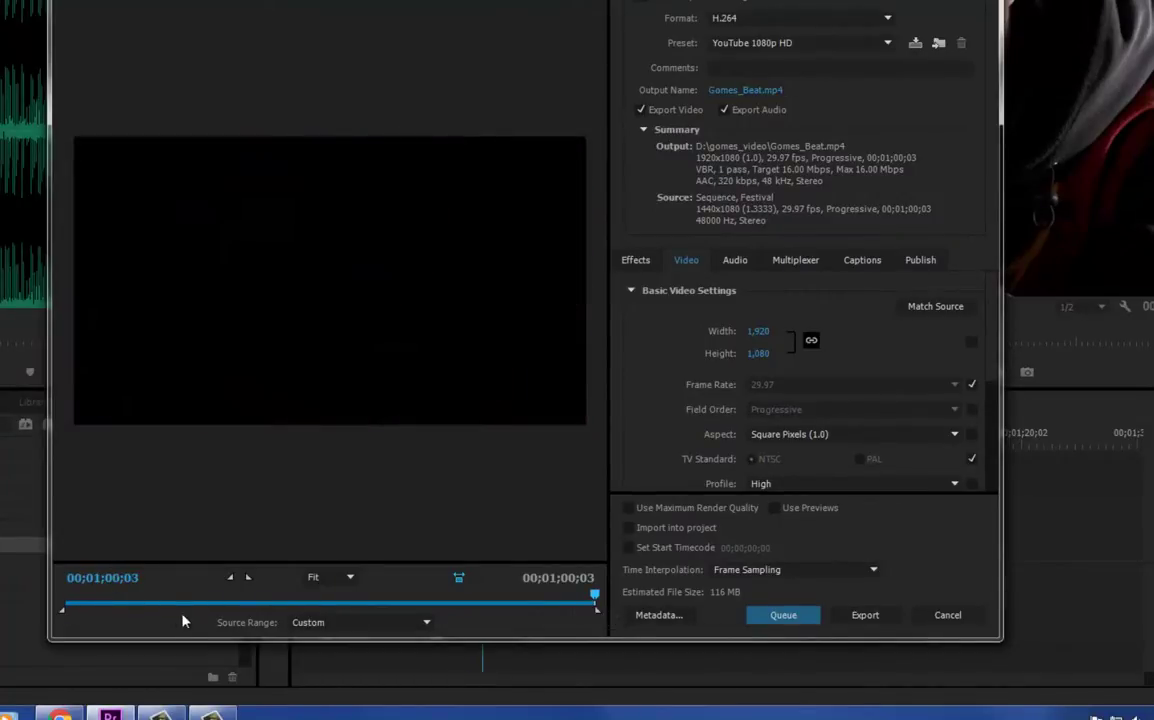
drag(62, 608, 141, 608)
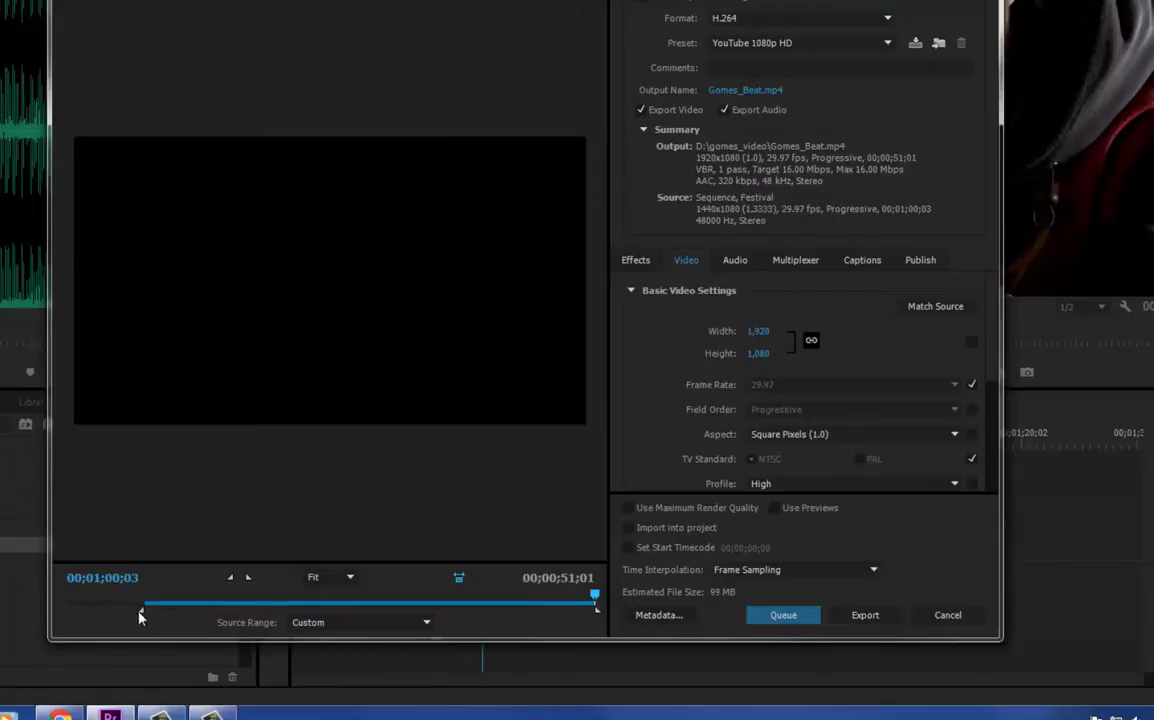
drag(69, 612, 56, 610)
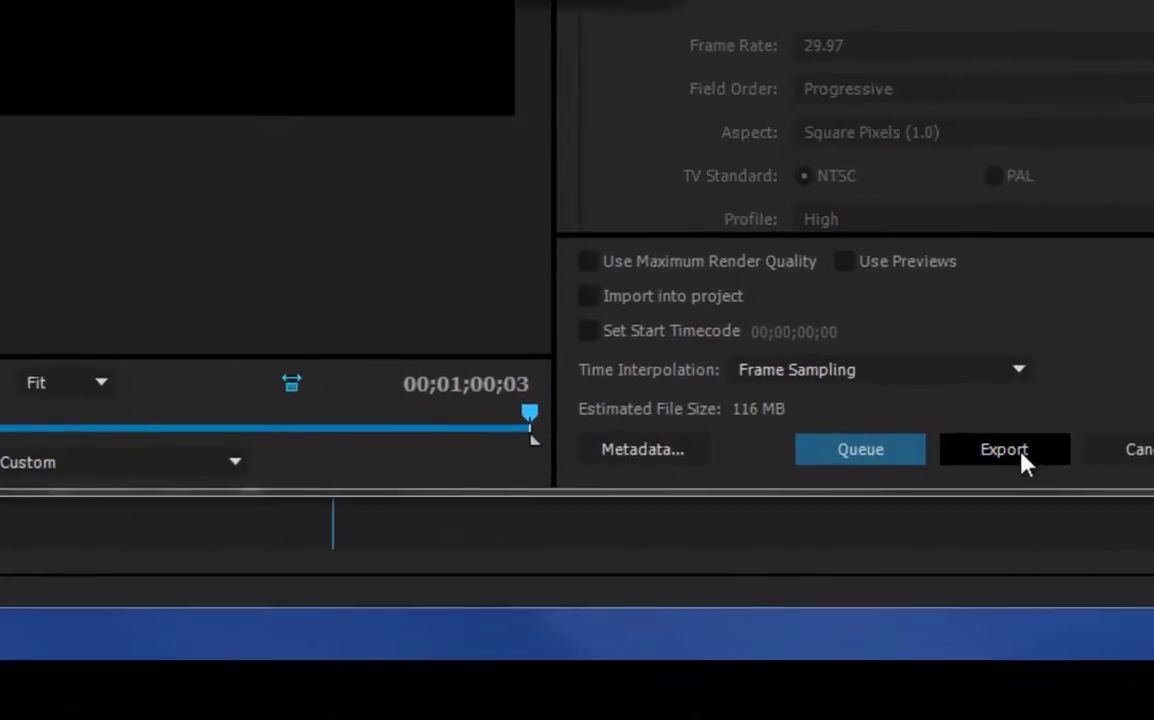
click(966, 500)
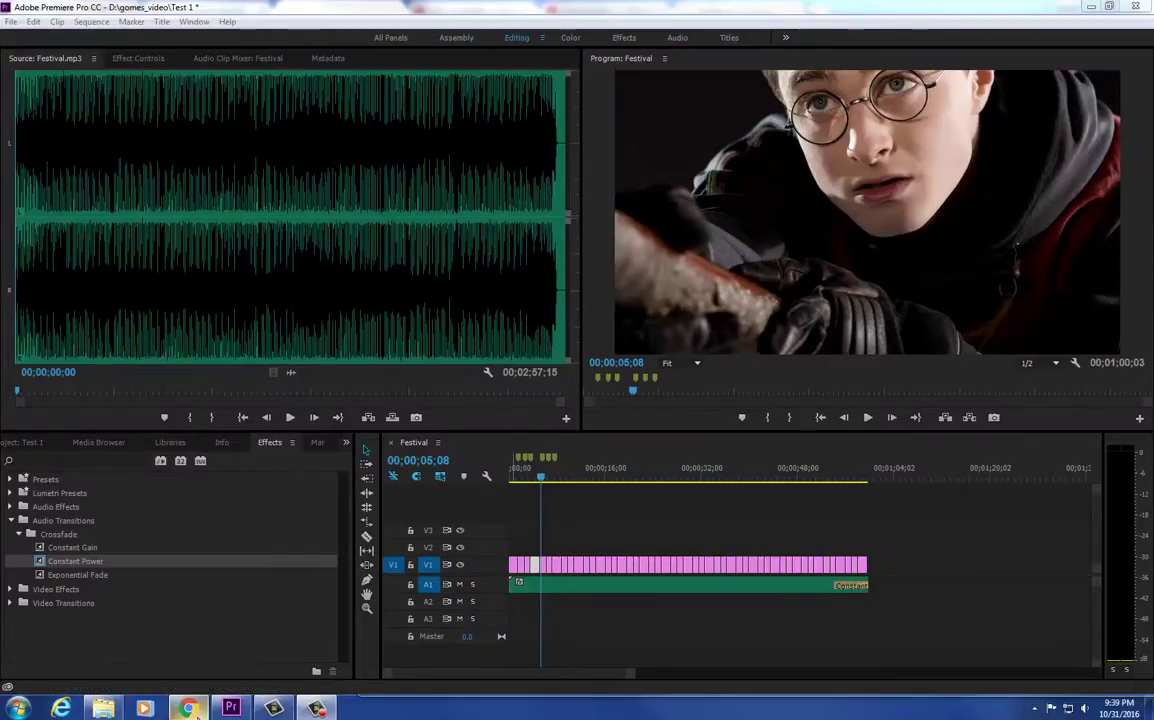
Step: In Explorer, browse to DATAPART1 (D:) > gomes_video and select Gomes_Beat.mp4
click(103, 708)
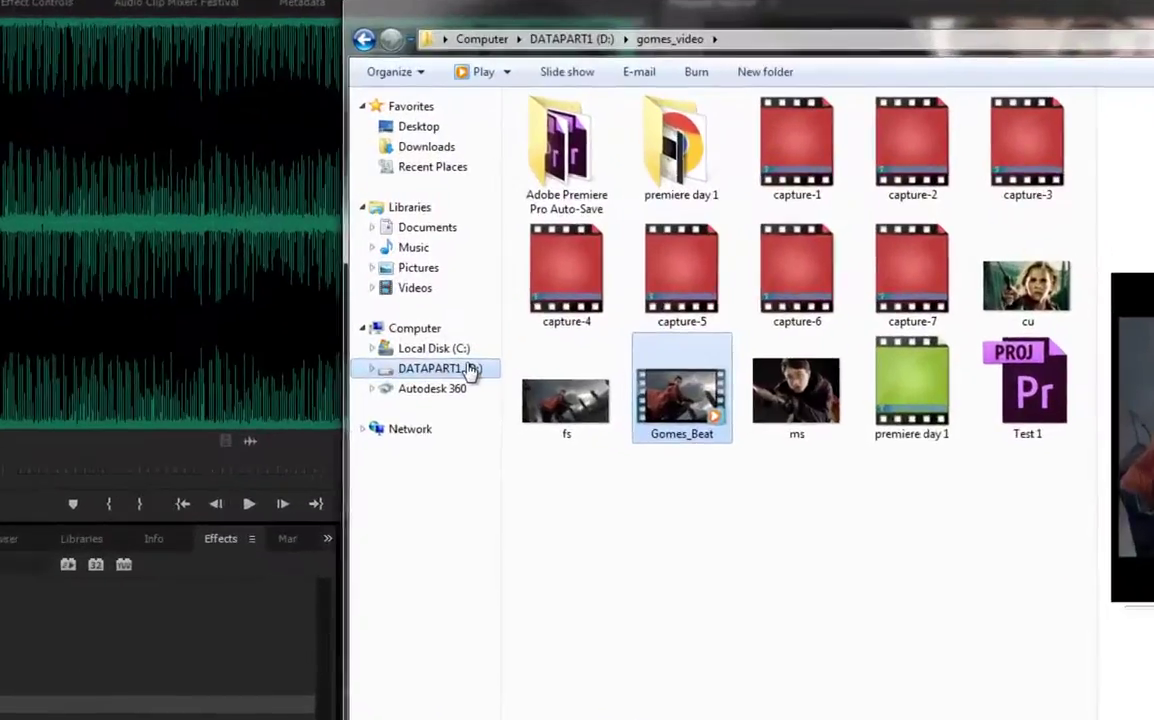
click(430, 330)
double_click(622, 208)
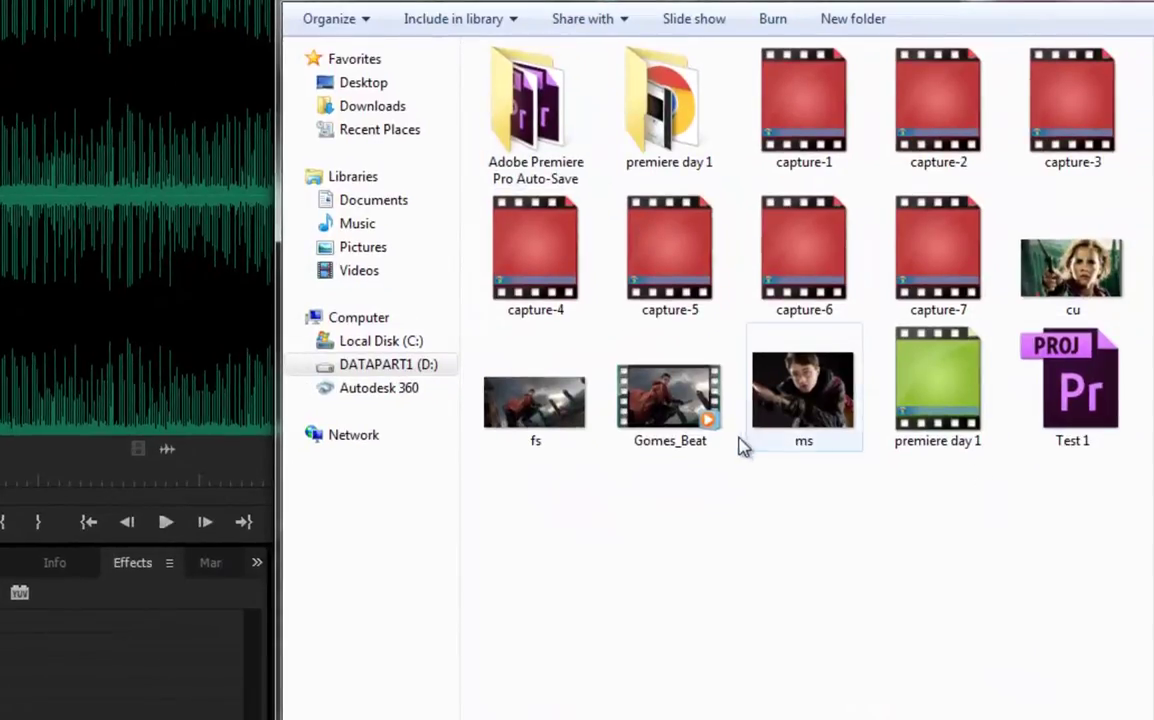
click(695, 438)
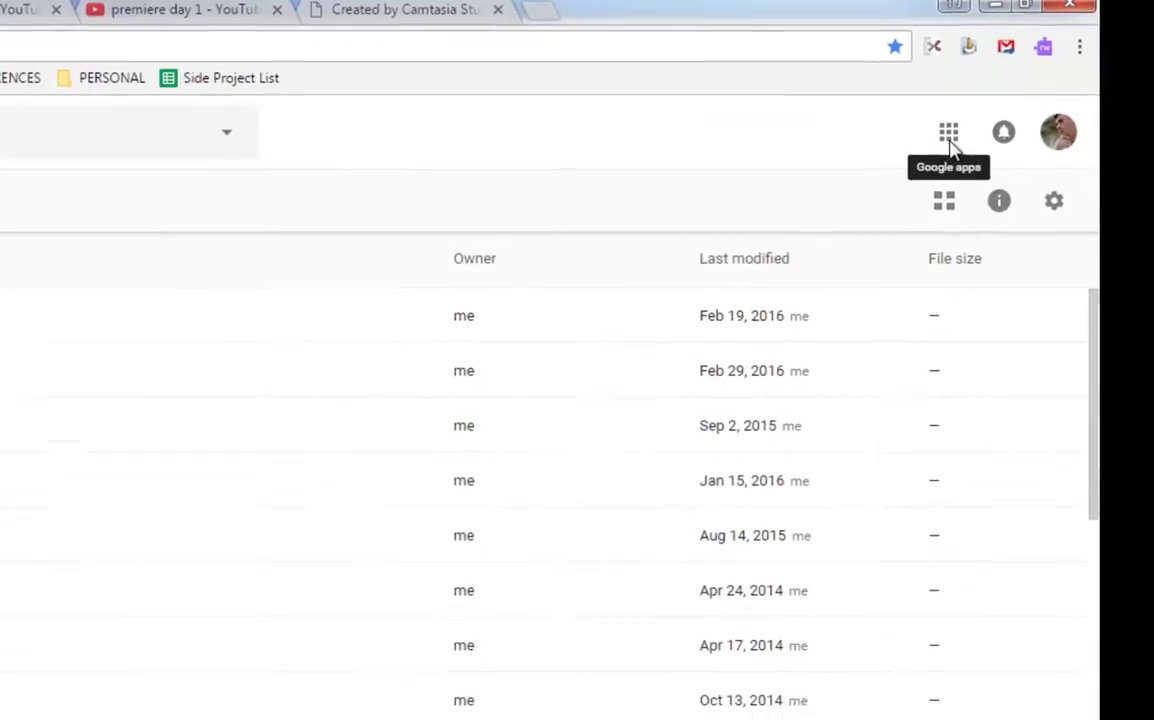
Step: Launch YouTube from the Google apps grid under More
click(960, 182)
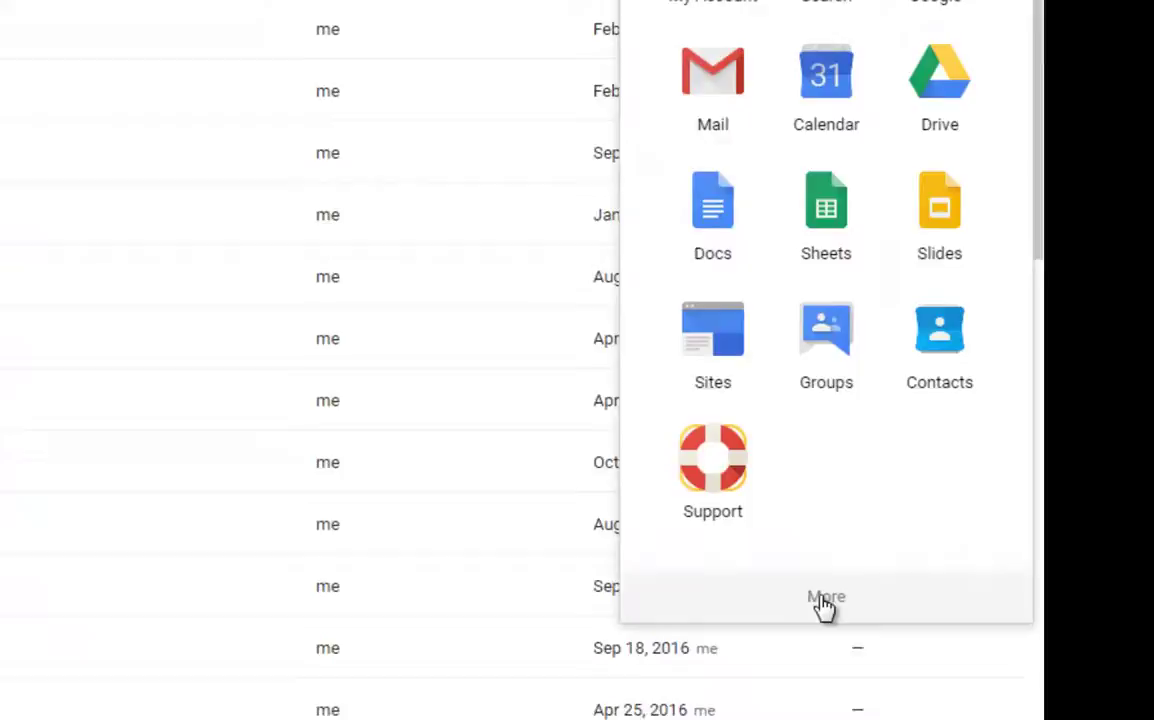
click(804, 503)
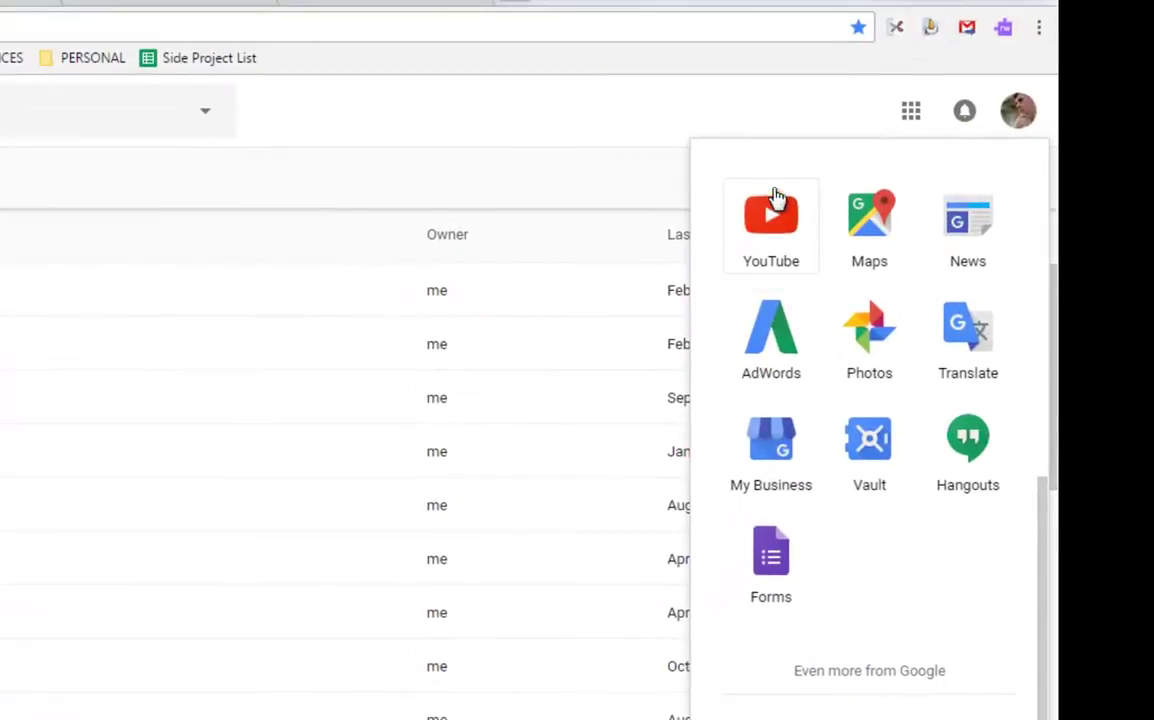
click(781, 230)
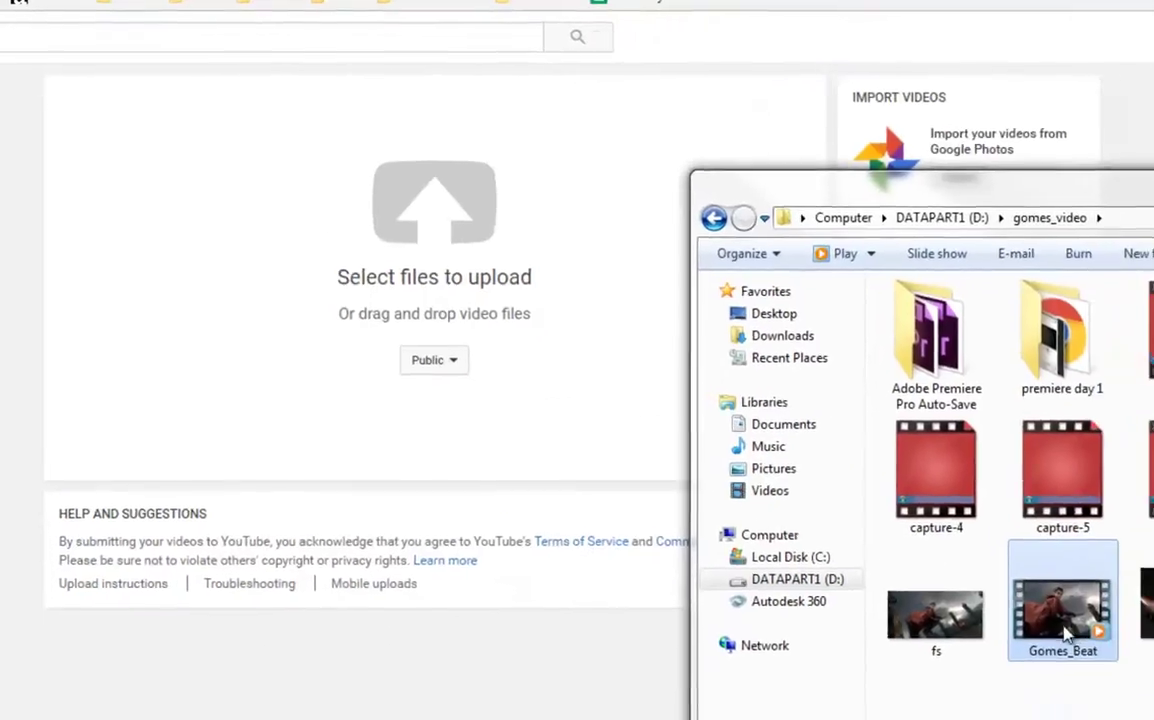
Step: Drop Gomes_Beat onto YouTube's upload area and enter description 'My first edit on beat to my fav show or movie'
mouse_move(1120, 660)
mouse_down()
mouse_move(352, 228)
mouse_move(366, 236)
mouse_up()
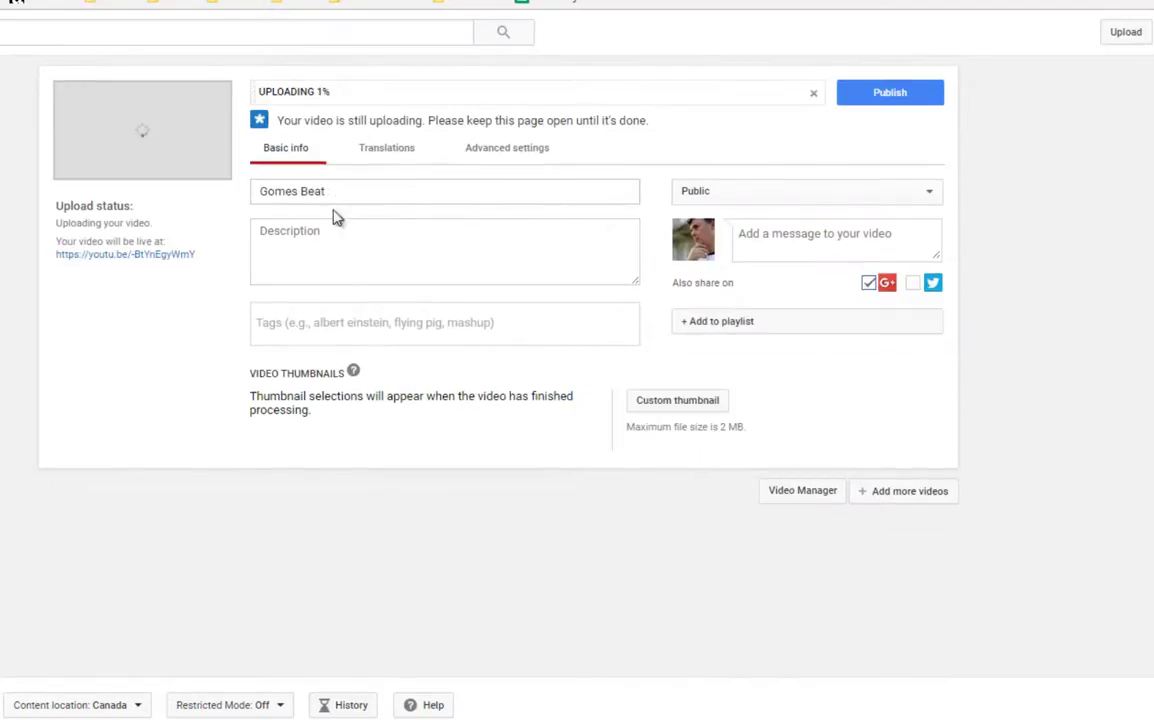
click(343, 234)
text(My)
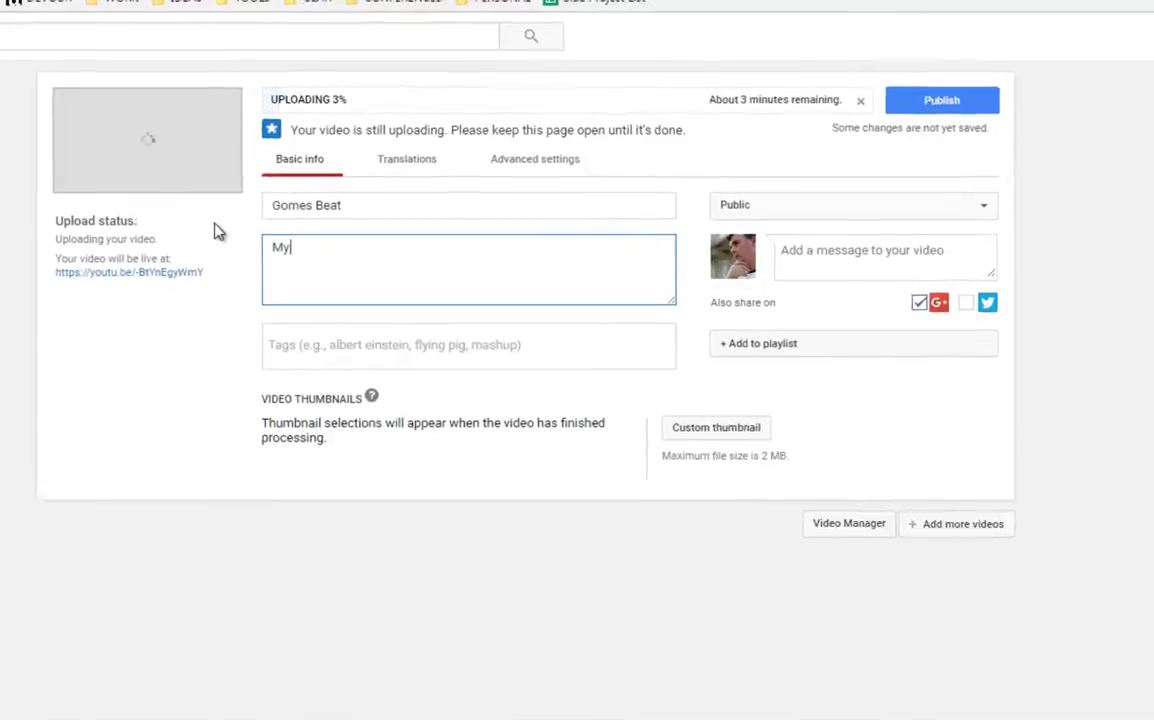
text( f)
text(irst )
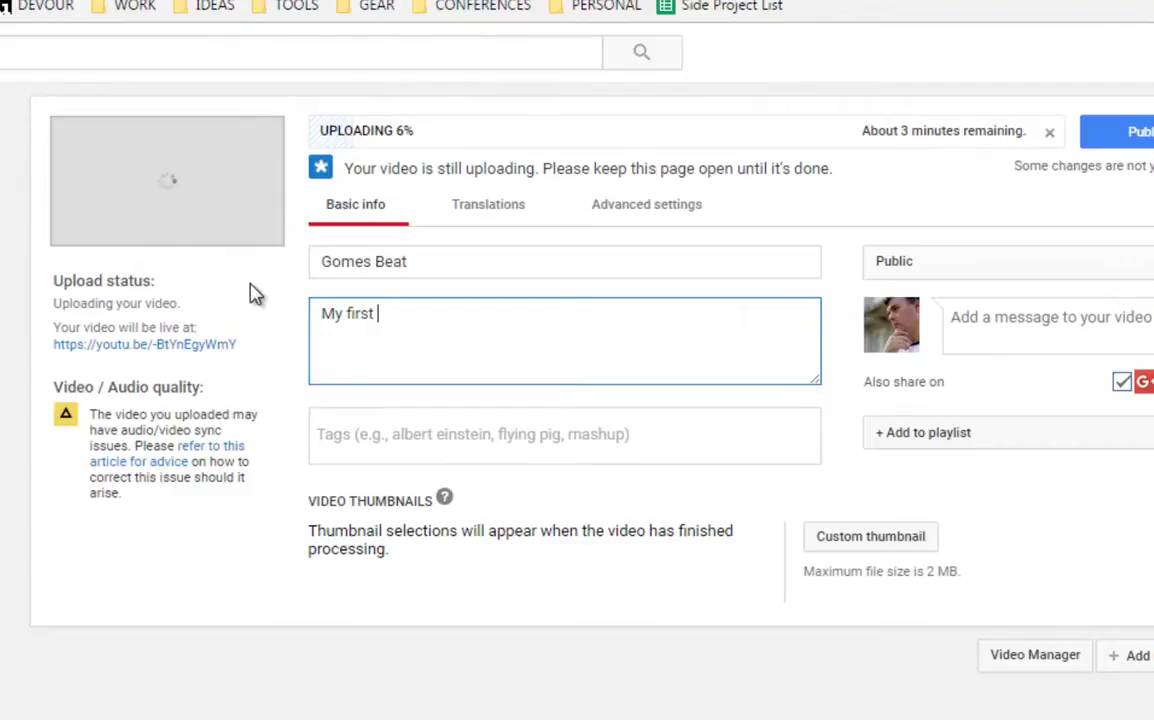
text(edit on b)
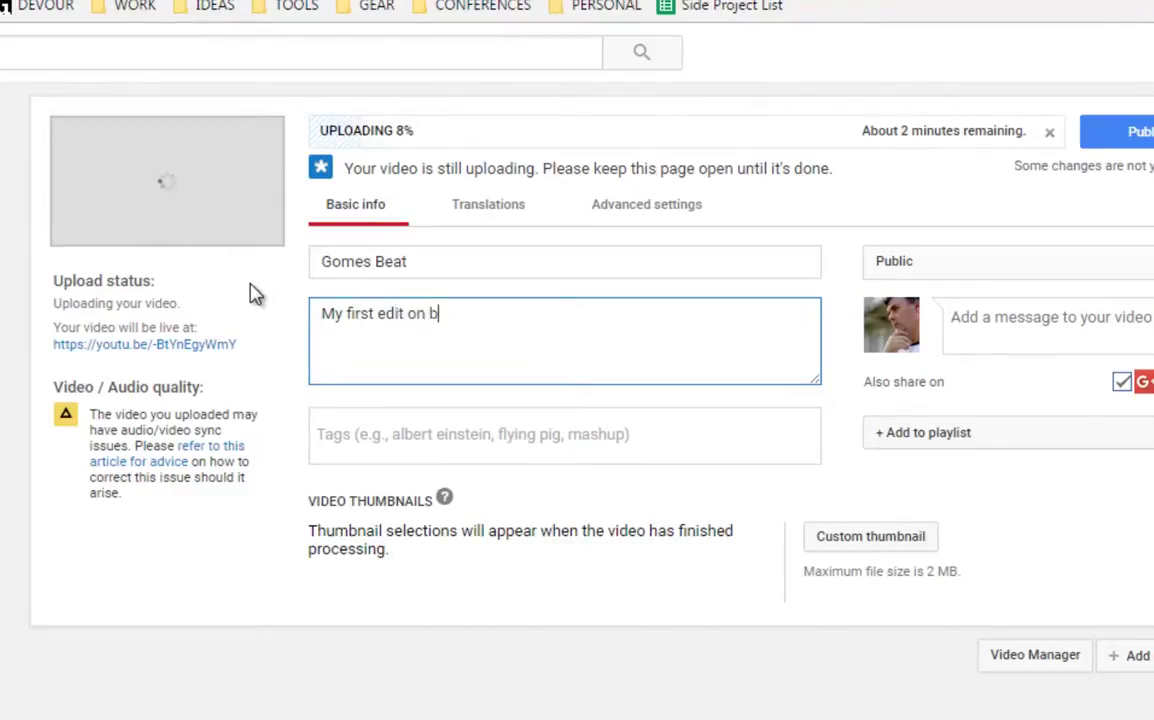
text(eat to my)
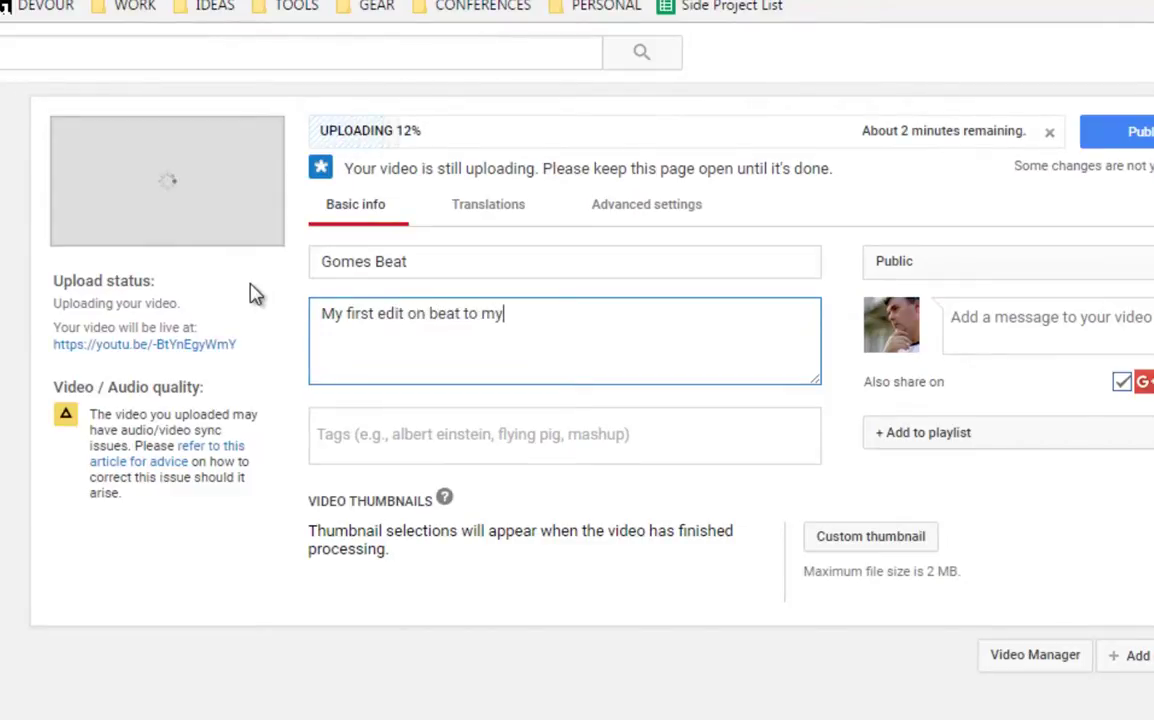
text( fav show)
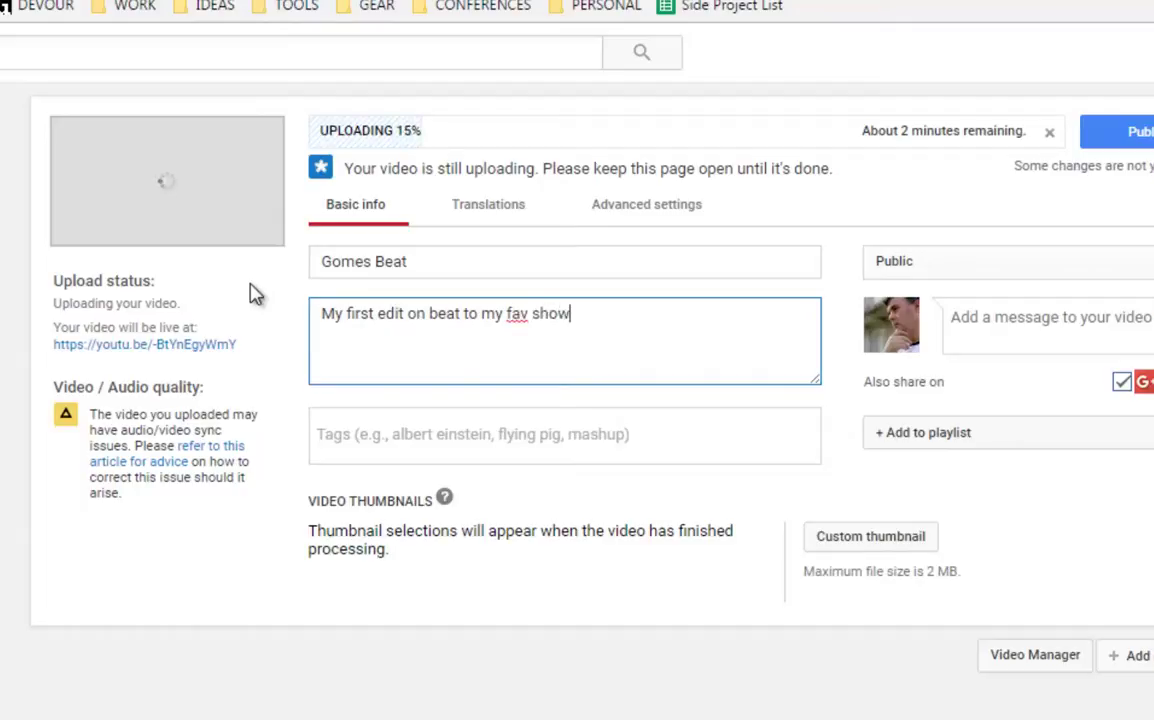
text( o)
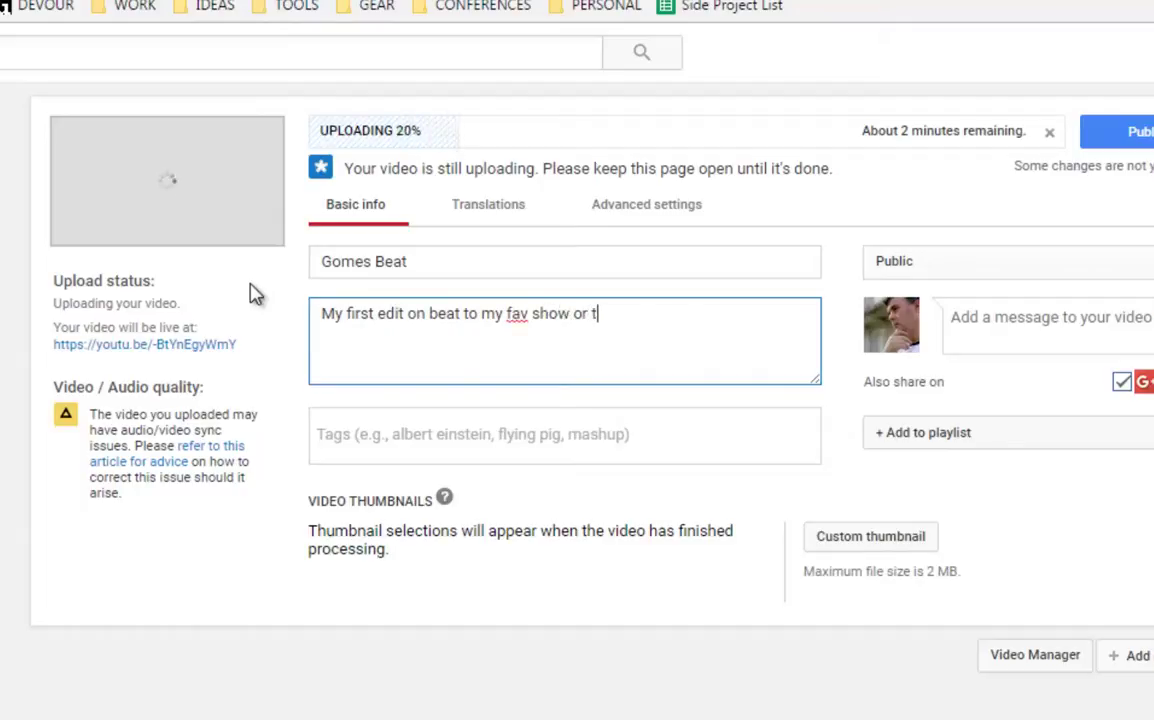
text(movie)
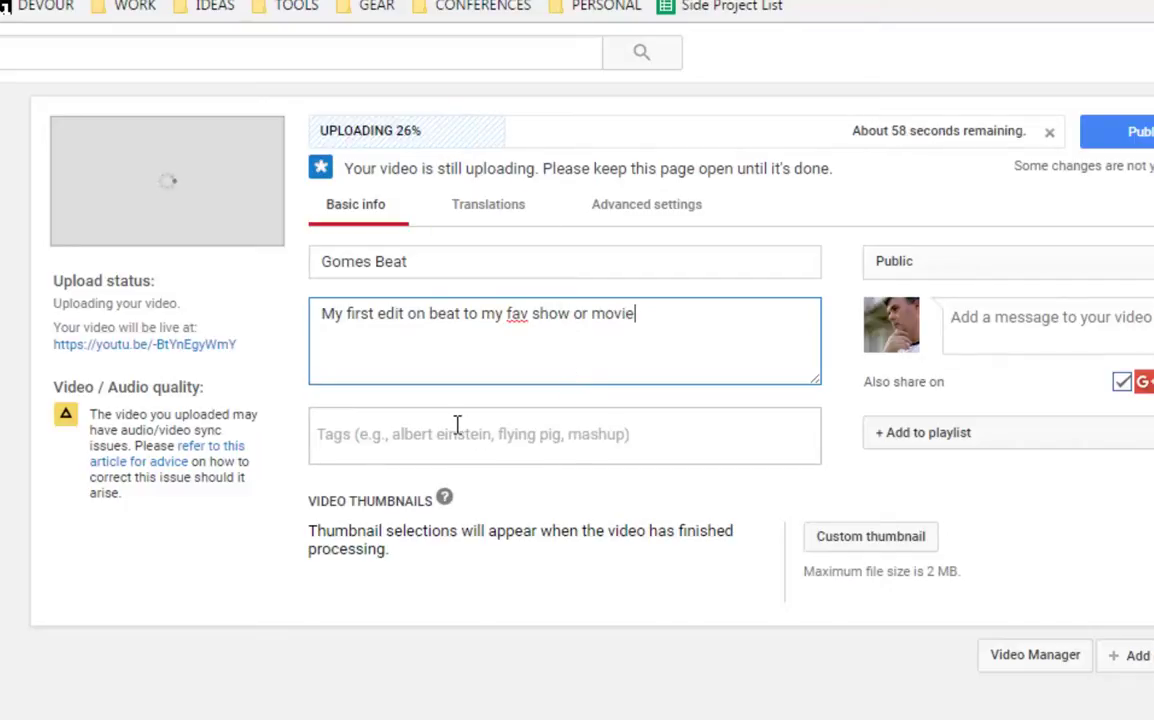
Step: Add the tags hunting, gomes and harry potter to the video
click(381, 434)
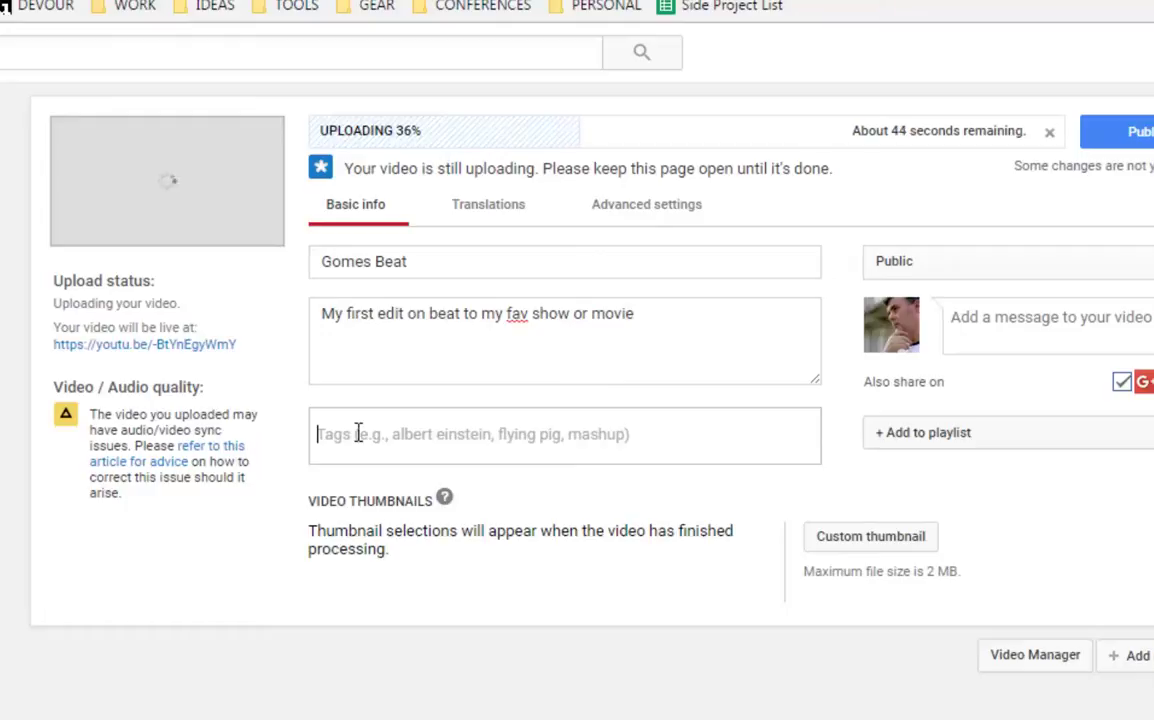
text(hunting)
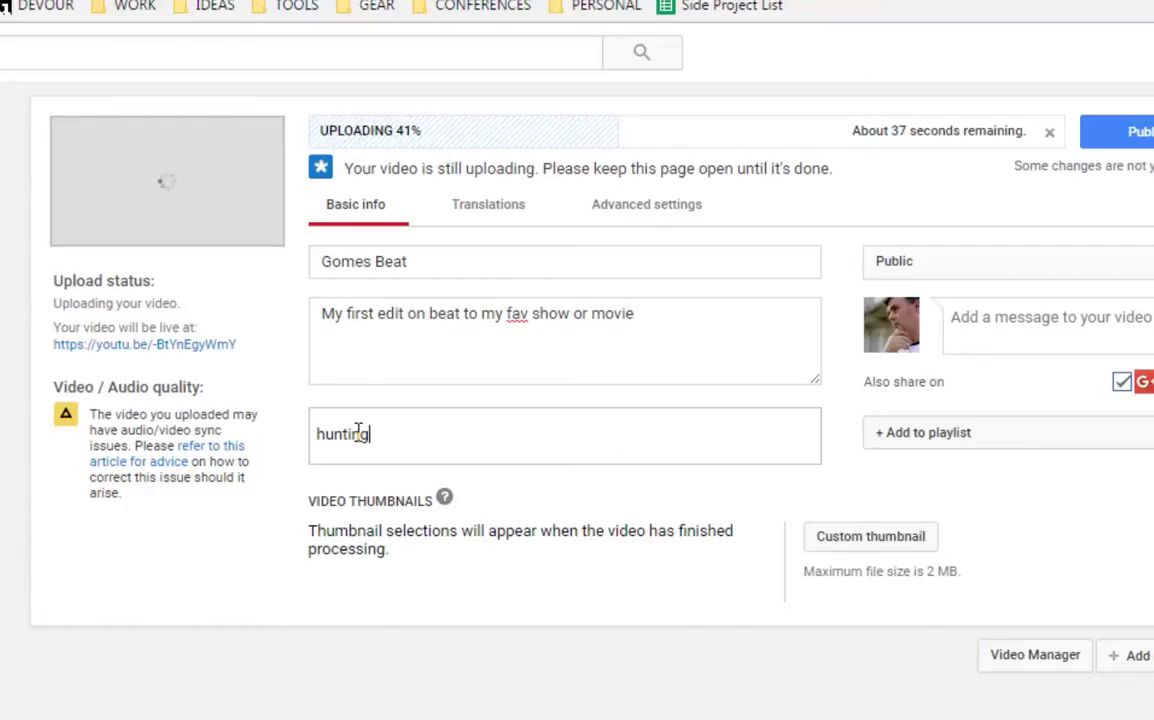
key(Return)
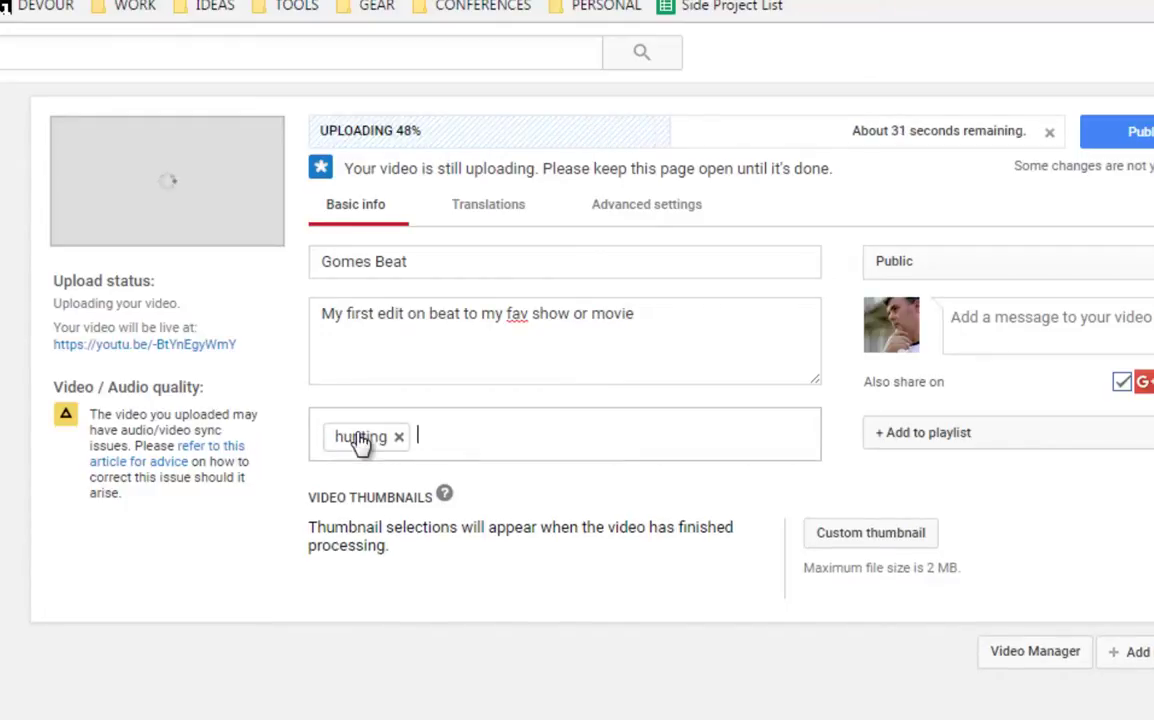
text(omes)
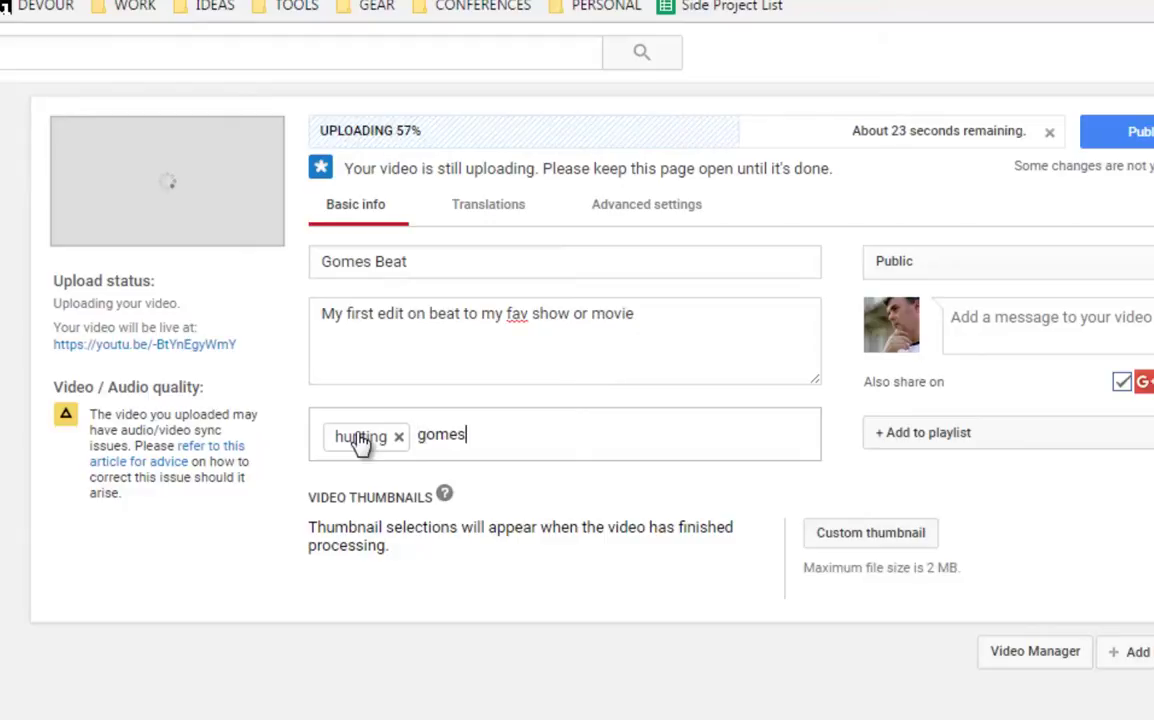
key(Return)
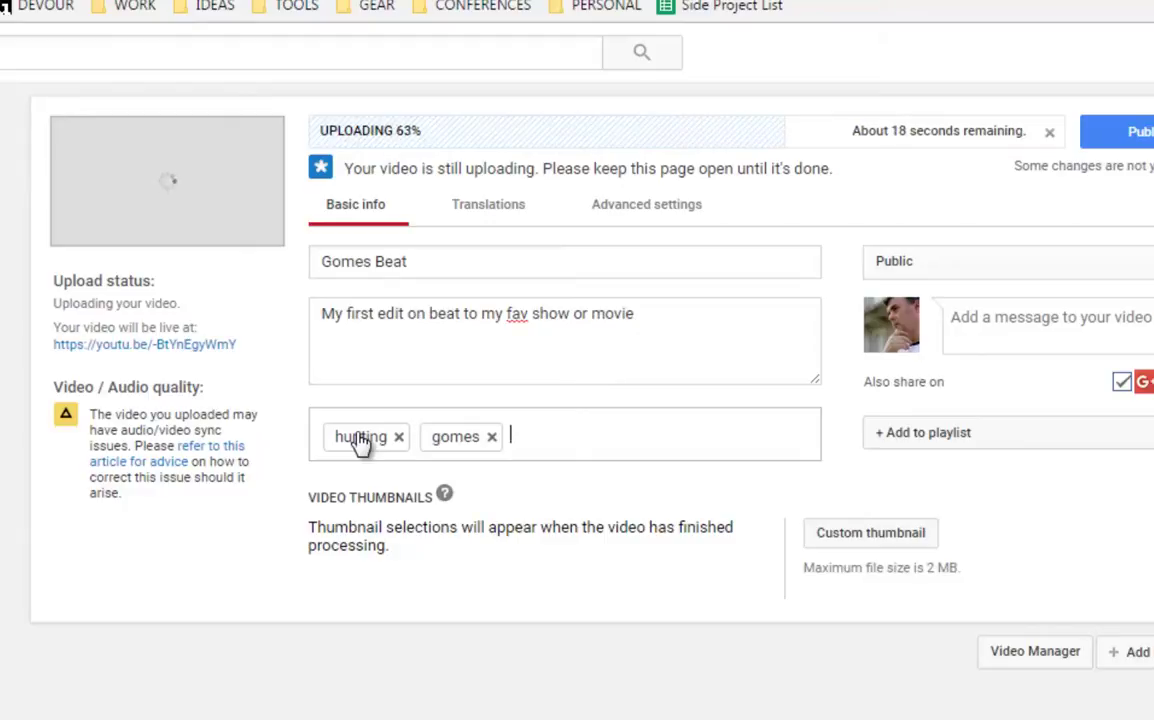
text(harry potter)
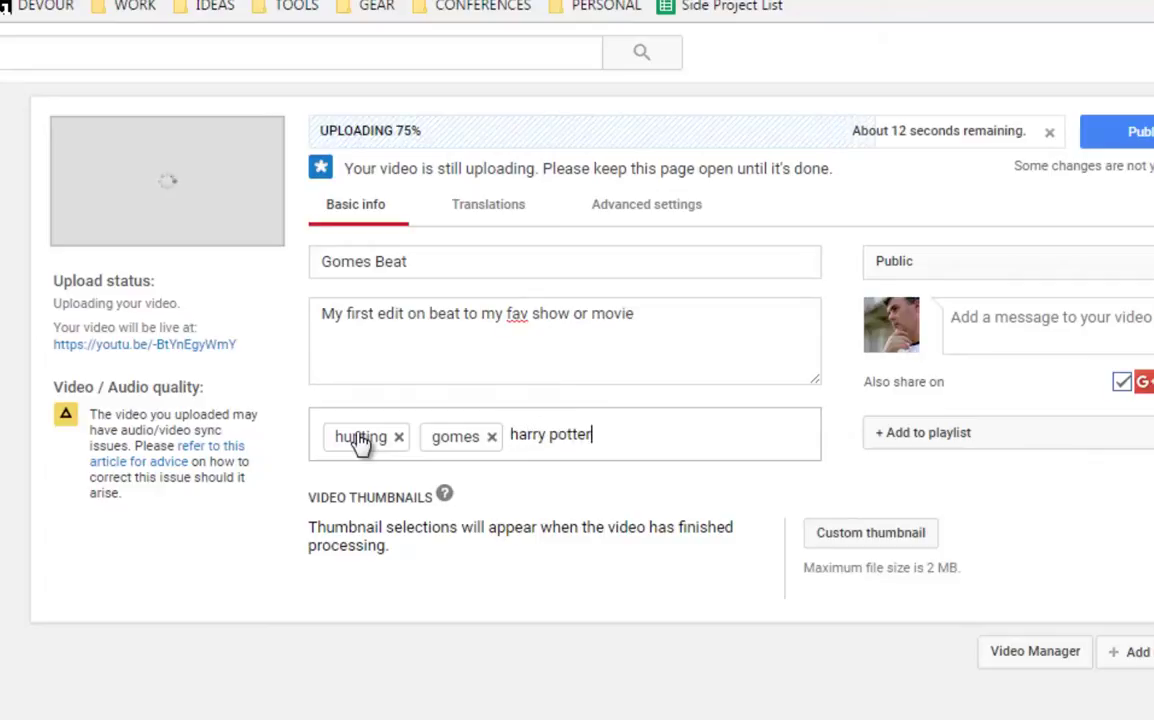
key(Return)
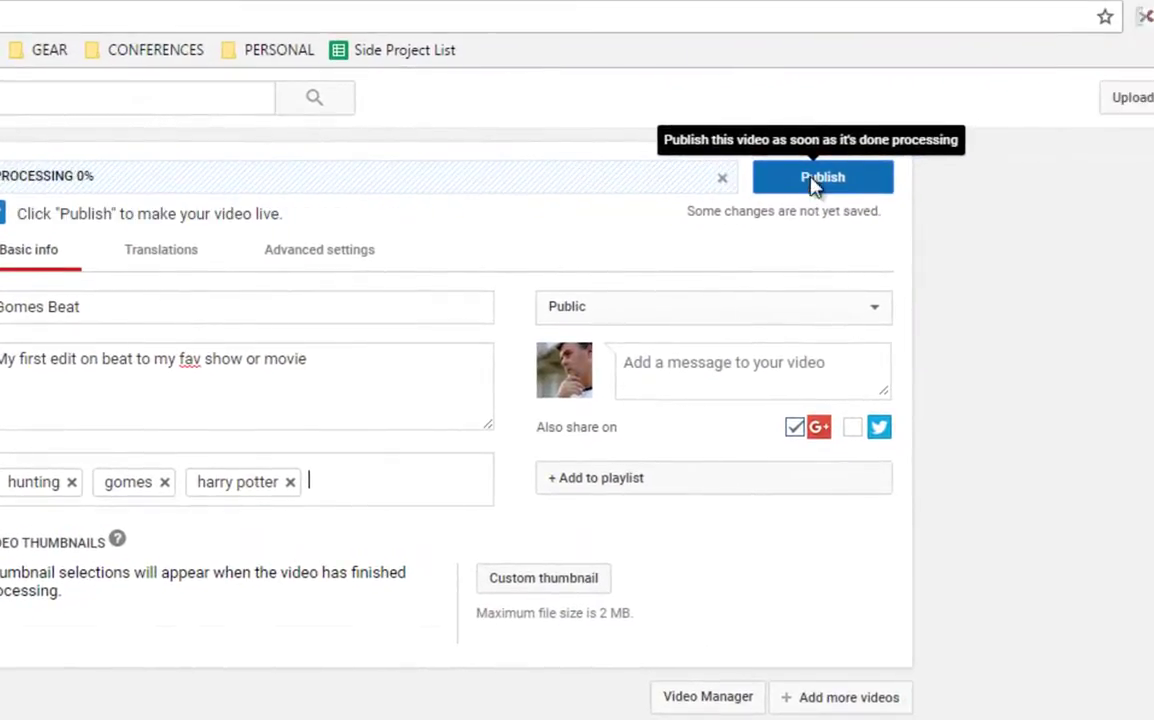
Step: Publish Gomes Beat and close the details form with Done
click(819, 184)
click(816, 180)
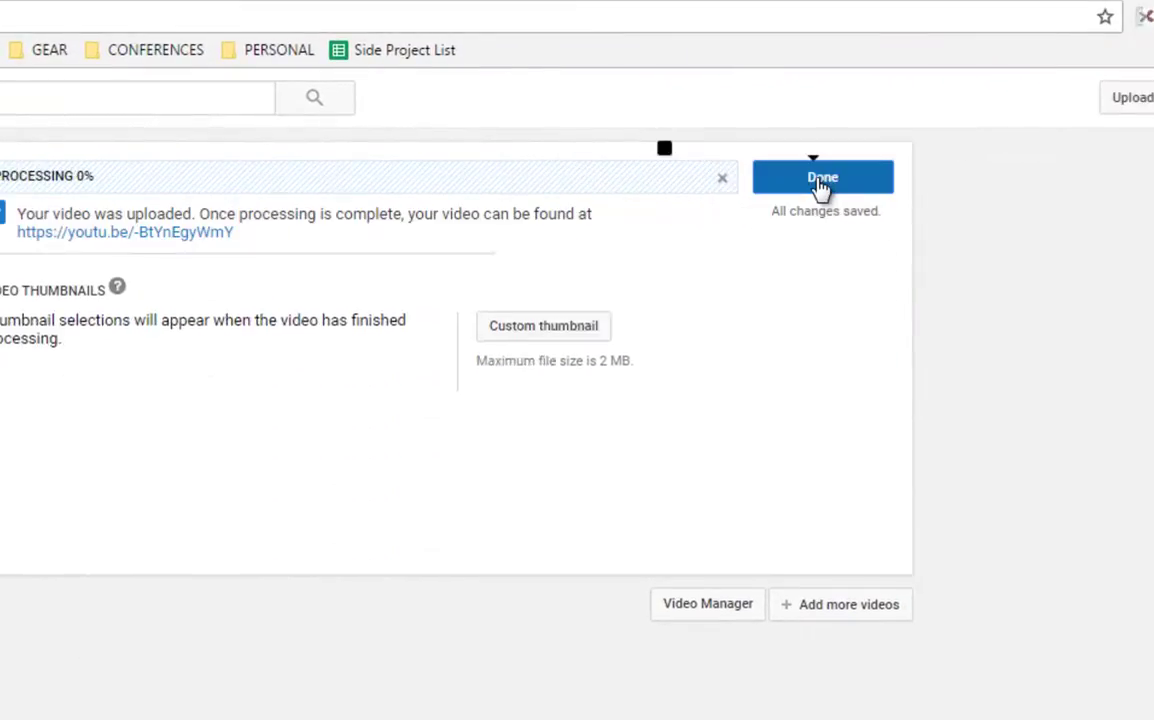